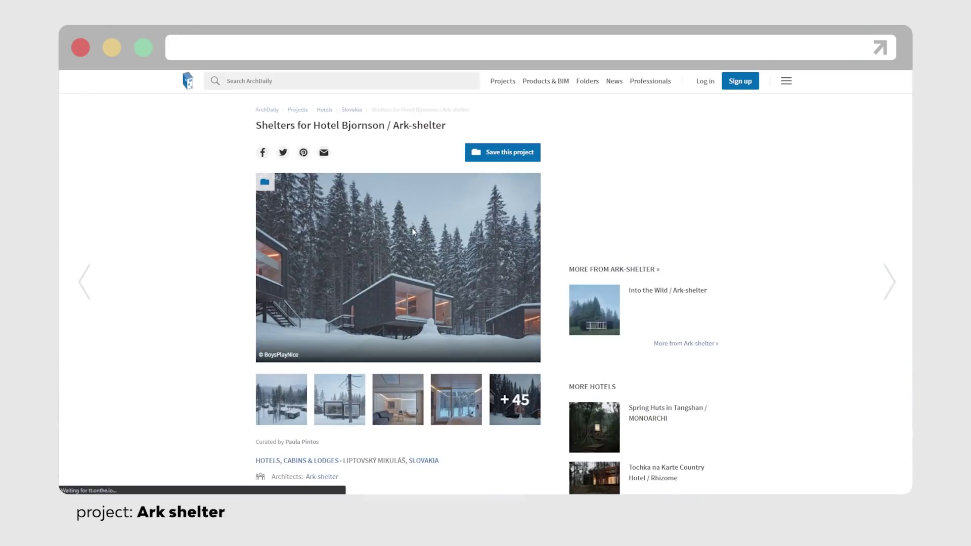
Step: Open the Ark-shelter project's main cabin photo in ArchDaily's image gallery viewer
{"action": "left_click", "coordinate": [411, 228]}
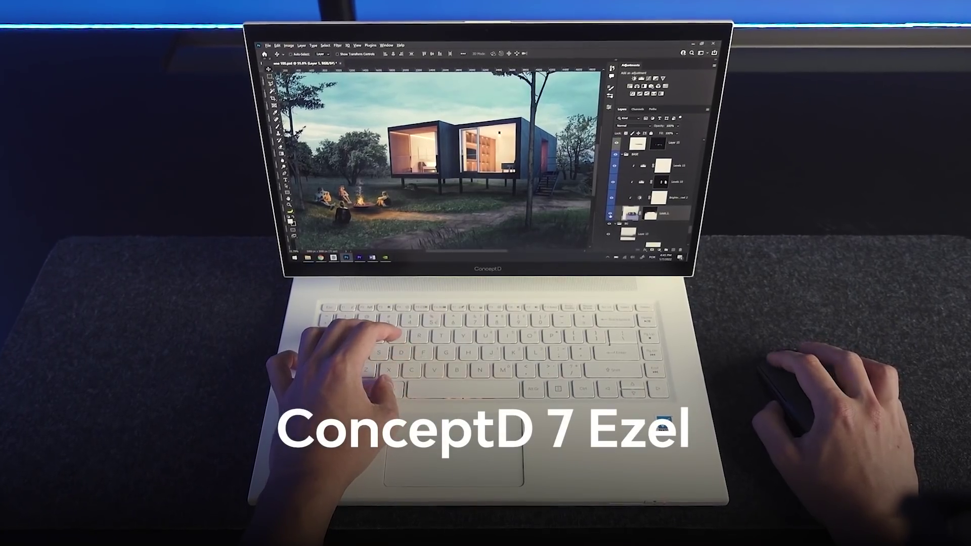
{"action": "left_click", "coordinate": [607, 215], "text": "alt"}
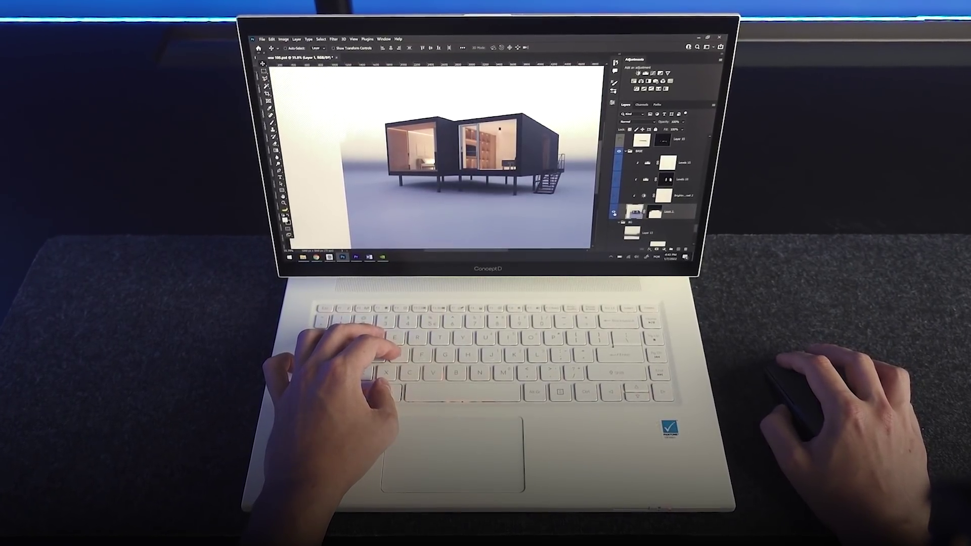
{"action": "left_click", "coordinate": [613, 214], "text": "alt"}
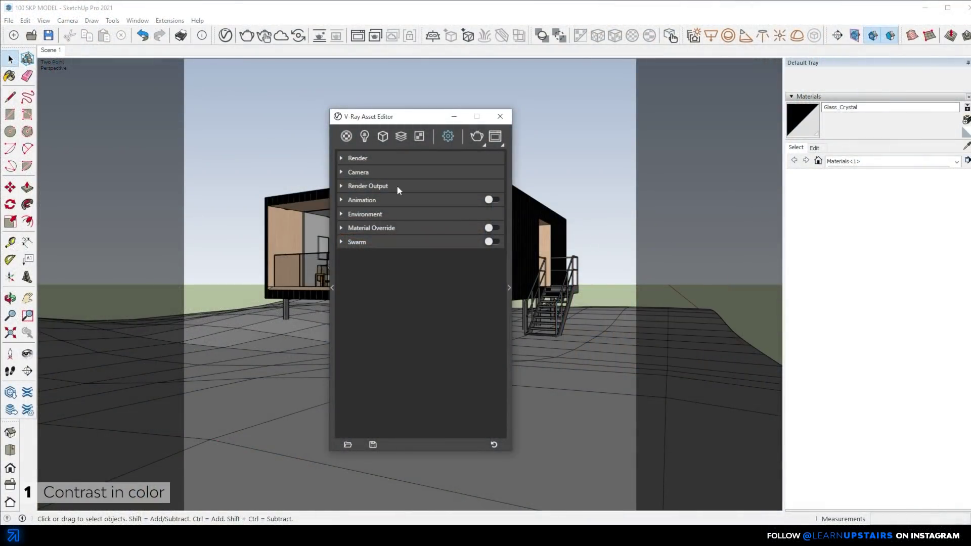
Step: Select the Dome Light in V-Ray's Lights list and open its HDR image texture slot
{"action": "left_click", "coordinate": [364, 136]}
{"action": "left_click", "coordinate": [349, 258]}
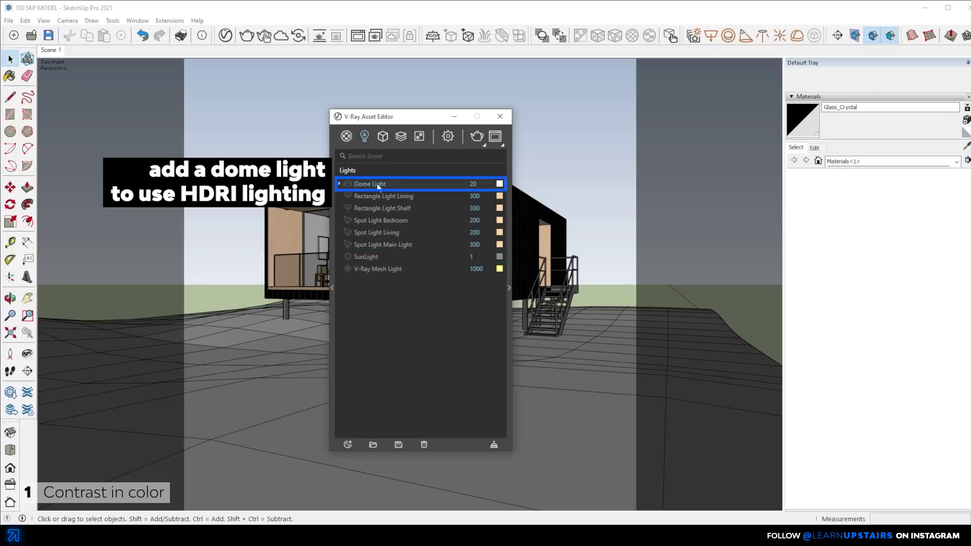
{"action": "left_click", "coordinate": [512, 177]}
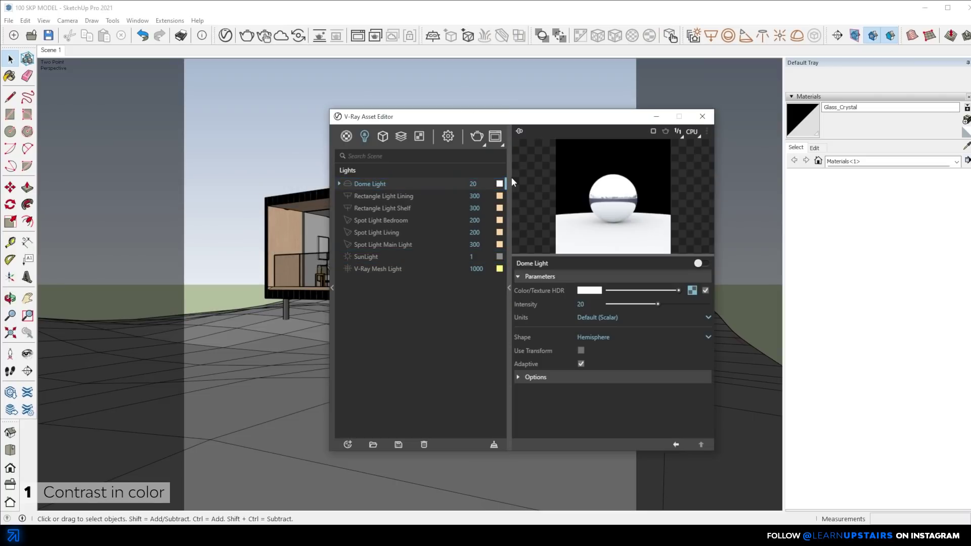
{"action": "left_click", "coordinate": [692, 291]}
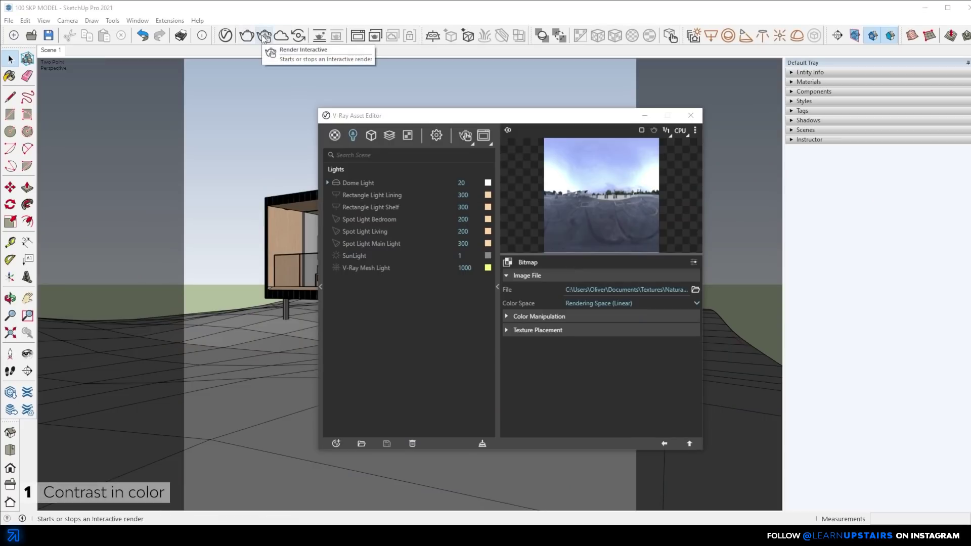
Step: Render the cabin region interactively with Rectangle Lining, Rectangle Shelf and Spot Bedroom lights on
{"action": "left_click", "coordinate": [263, 36]}
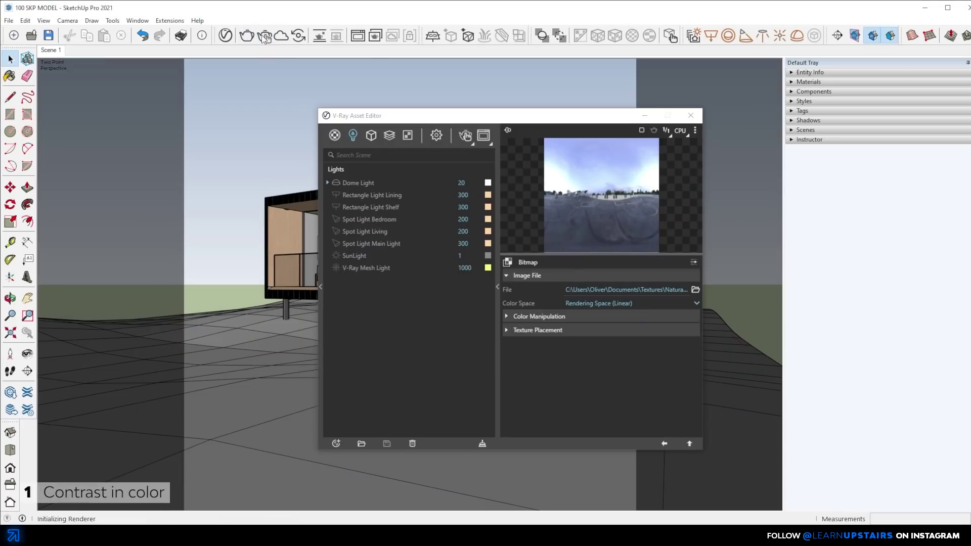
{"action": "left_click_drag", "start_coordinate": [85, 264], "coordinate": [343, 390]}
{"action": "left_click", "coordinate": [436, 120]}
{"action": "left_click", "coordinate": [335, 195]}
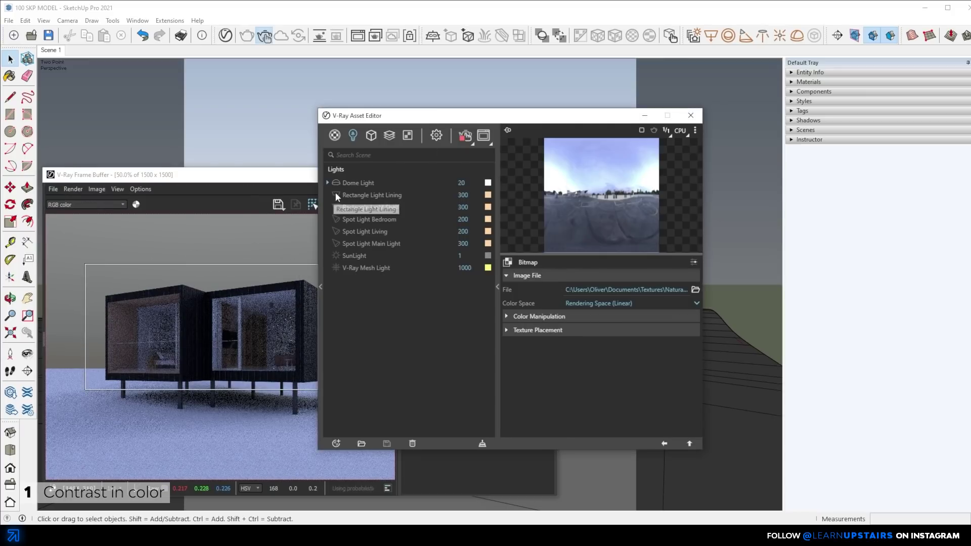
{"action": "left_click", "coordinate": [336, 207]}
{"action": "left_click", "coordinate": [336, 219]}
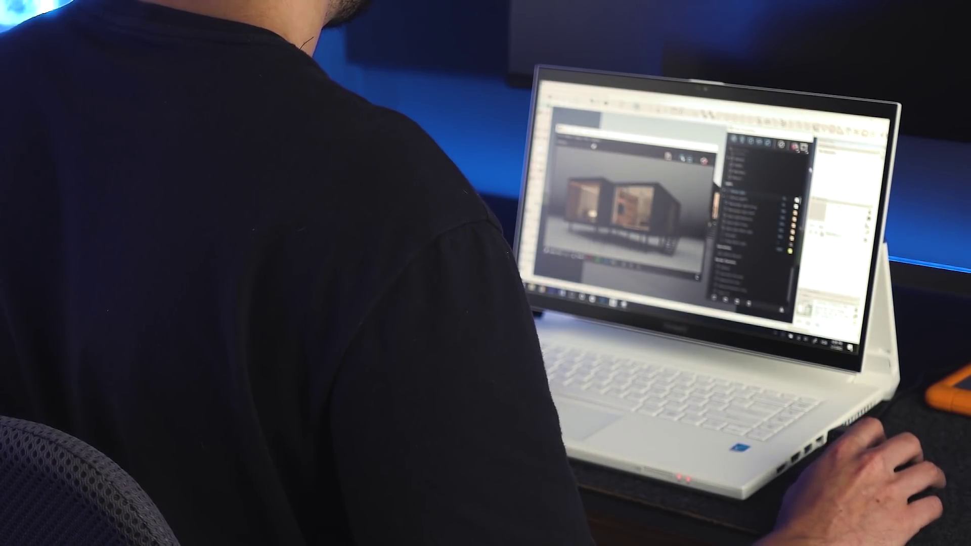
{"action": "left_click_drag", "start_coordinate": [758, 136], "coordinate": [717, 131]}
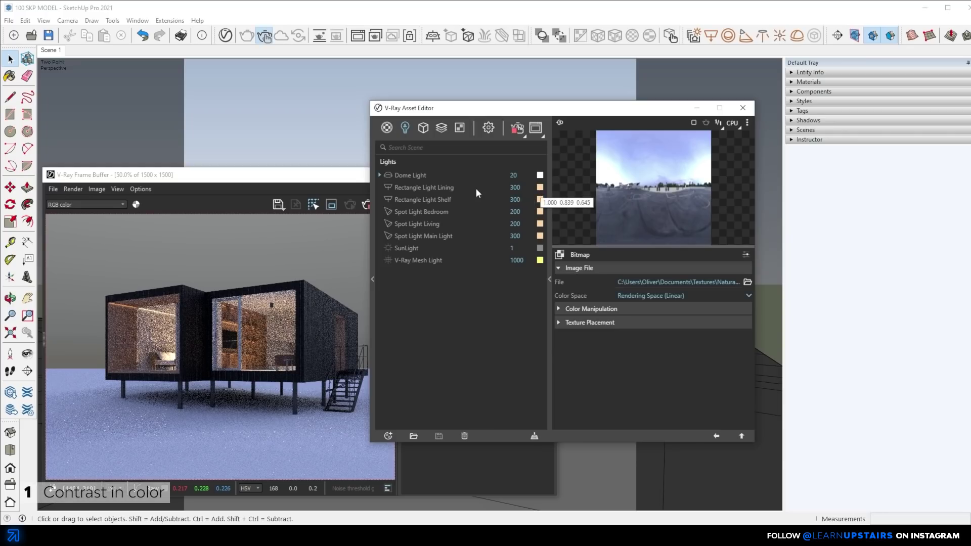
Step: Select Rectangle Light Lining and open its Color/Texture colour picker
{"action": "left_click", "coordinate": [532, 188]}
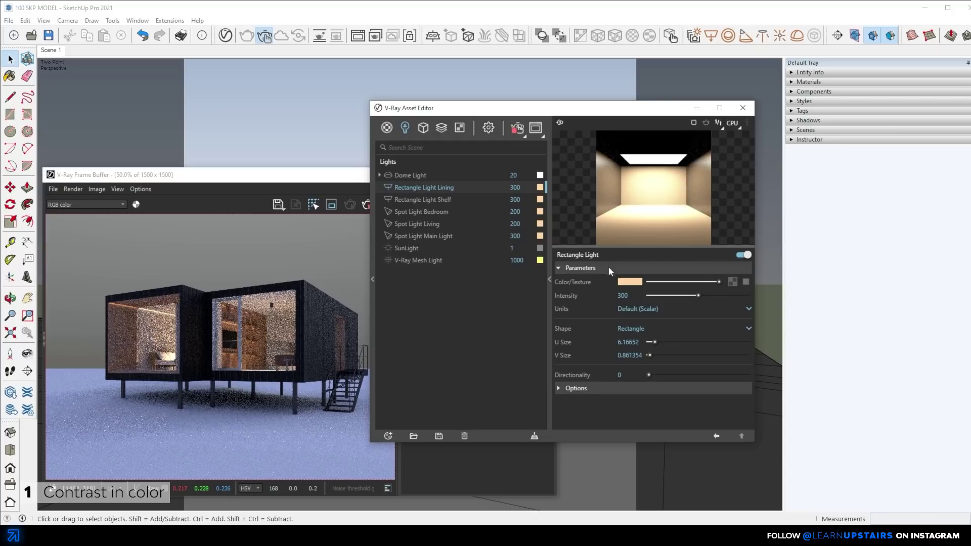
{"action": "left_click", "coordinate": [622, 283]}
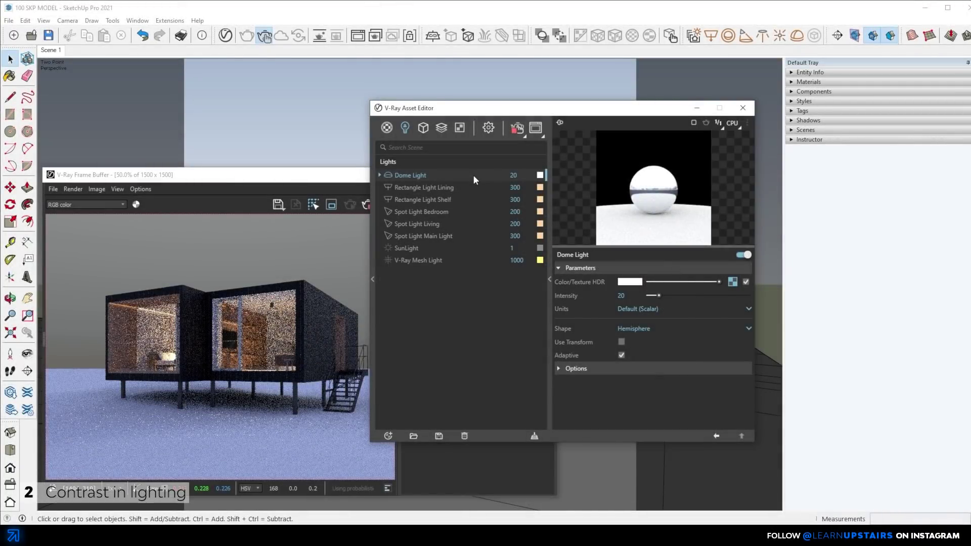
Step: Set the Dome Light intensity field to 100
{"action": "double_click", "coordinate": [617, 296]}
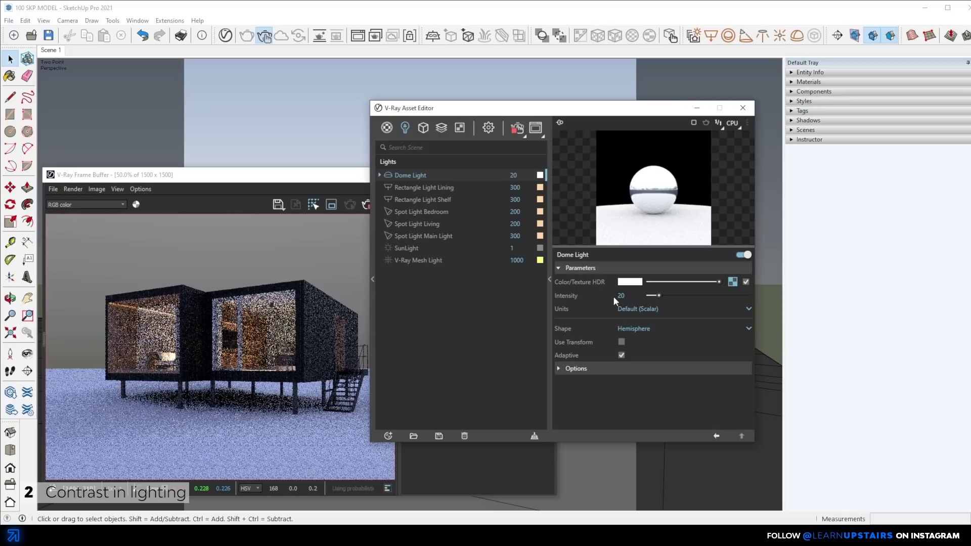
{"action": "type", "text": "100"}
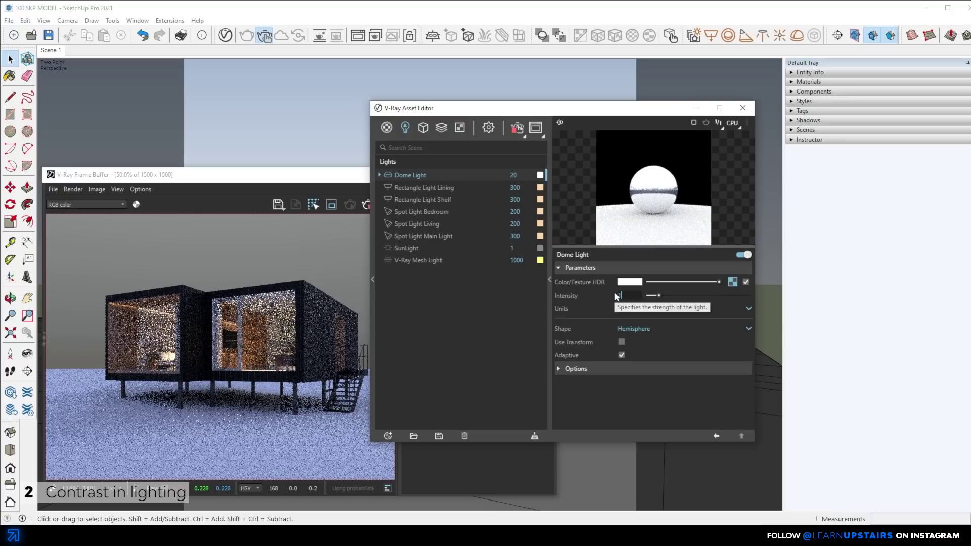
{"action": "key", "text": "Return"}
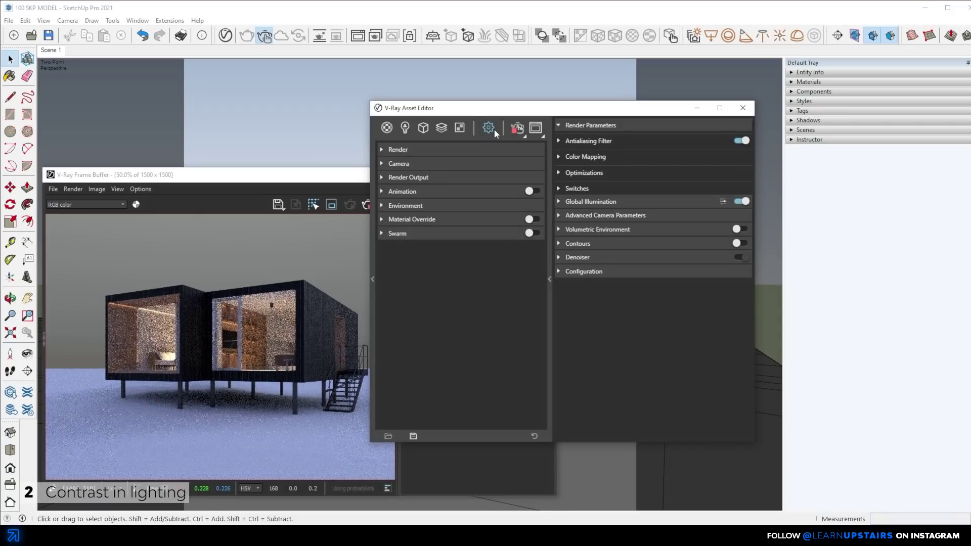
Step: In Camera settings, try the exposure slider, then set Exposure Value to 15
{"action": "left_click", "coordinate": [454, 163]}
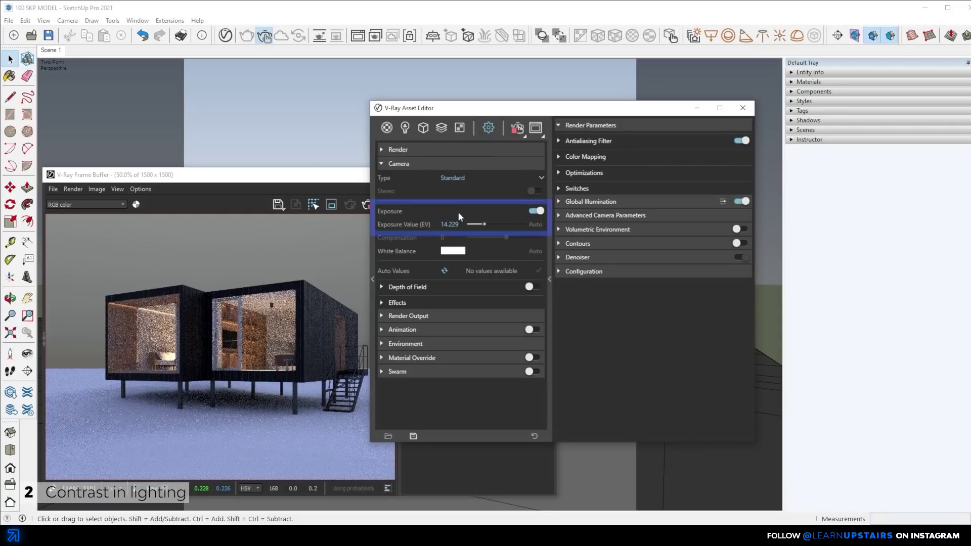
{"action": "left_click", "coordinate": [485, 223]}
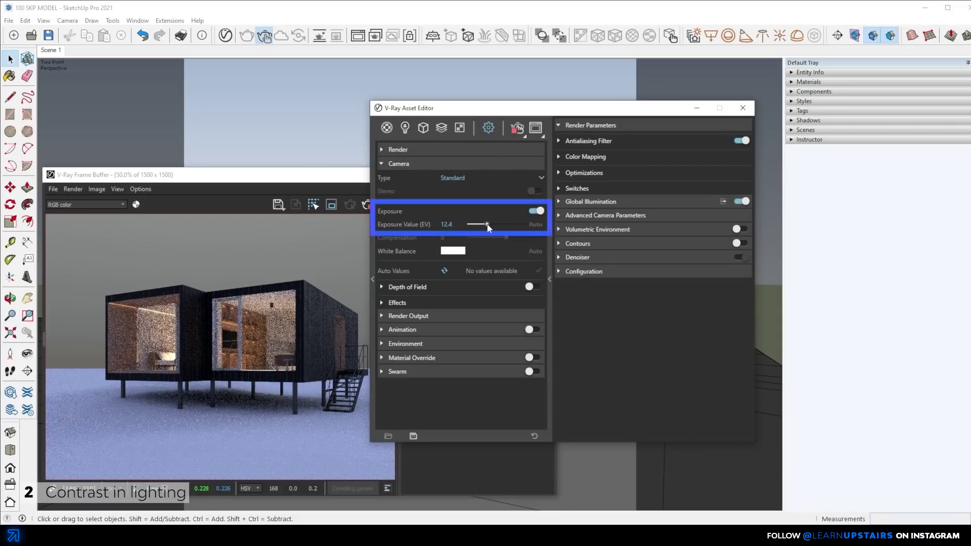
{"action": "left_click_drag", "start_coordinate": [488, 227], "coordinate": [481, 226]}
{"action": "left_click", "coordinate": [486, 224]}
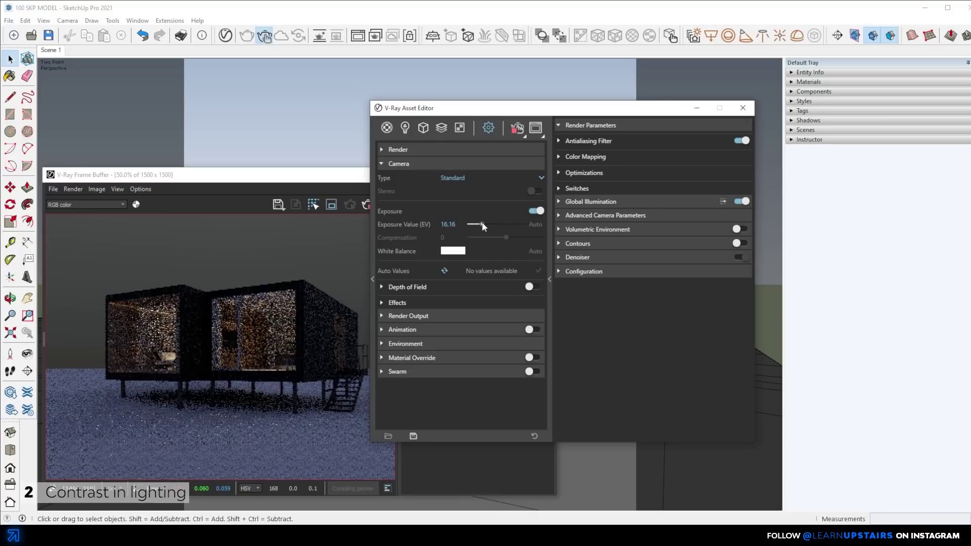
{"action": "left_click_drag", "start_coordinate": [488, 227], "coordinate": [484, 226]}
{"action": "double_click", "coordinate": [429, 222]}
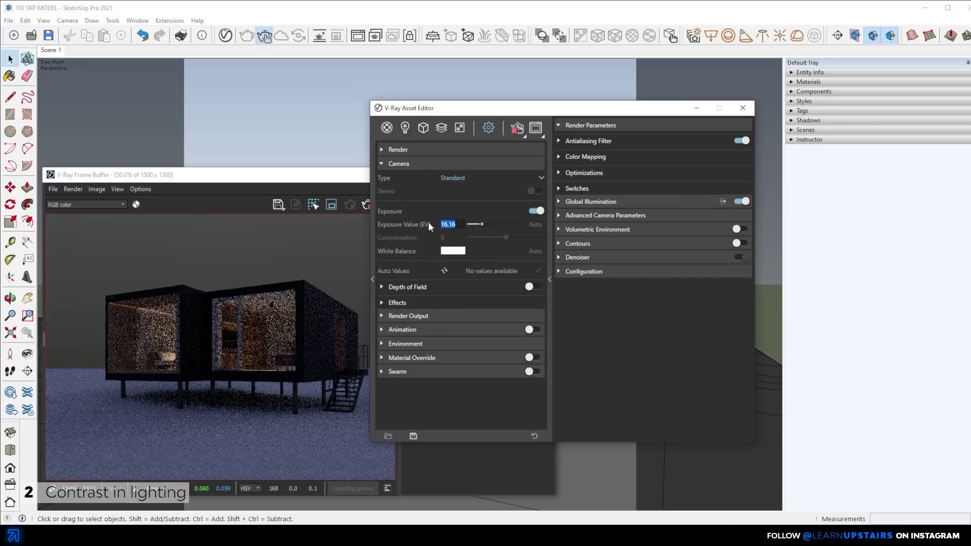
{"action": "type", "text": "15"}
{"action": "key", "text": "Return"}
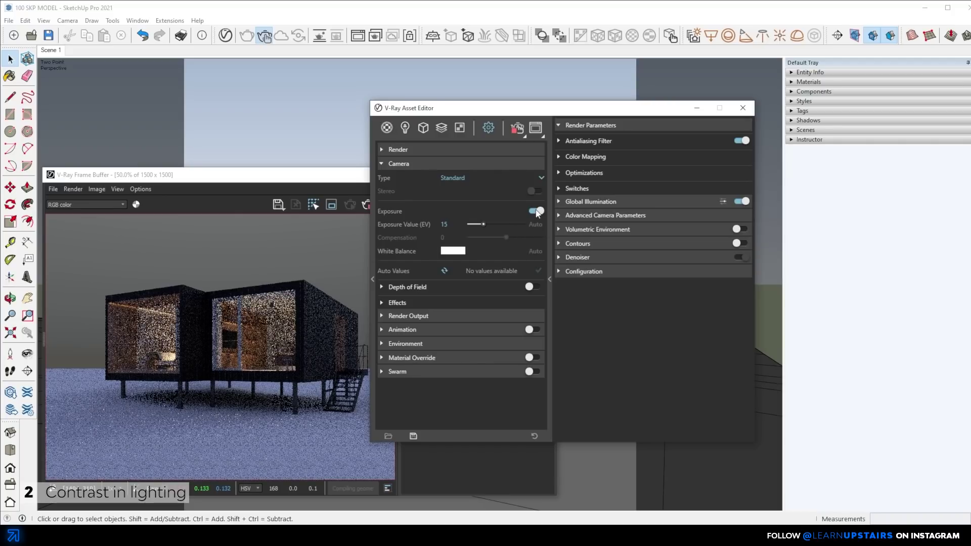
{"action": "double_click", "coordinate": [451, 223]}
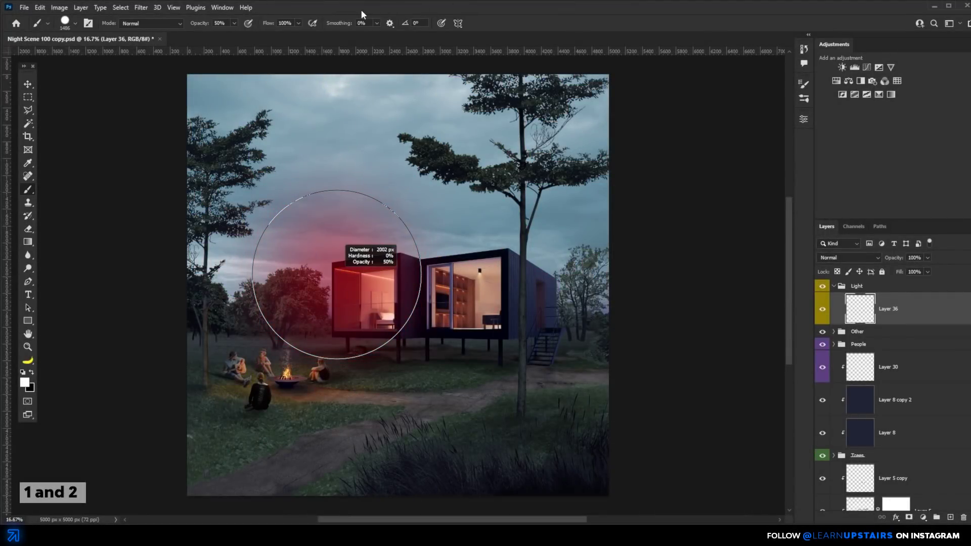
Step: Pick a cream foreground colour, resize the brush, and set the light layer to Overlay
{"action": "left_click", "coordinate": [25, 382]}
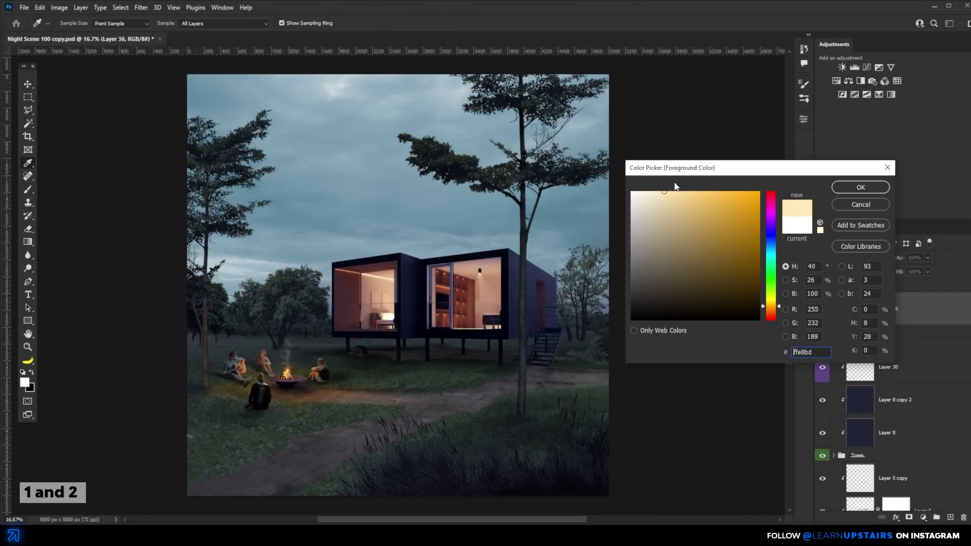
{"action": "left_click", "coordinate": [860, 187]}
{"action": "mouse_move", "coordinate": [360, 300]}
{"action": "left_mouse_down"}
{"action": "mouse_move", "coordinate": [379, 303]}
{"action": "mouse_move", "coordinate": [347, 287]}
{"action": "mouse_move", "coordinate": [477, 295]}
{"action": "left_mouse_up"}
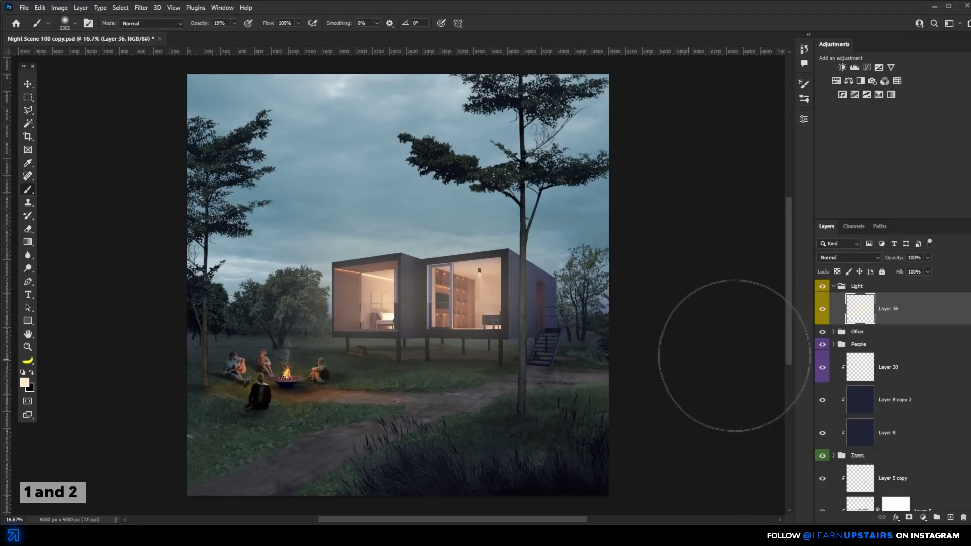
{"action": "left_click", "coordinate": [849, 258]}
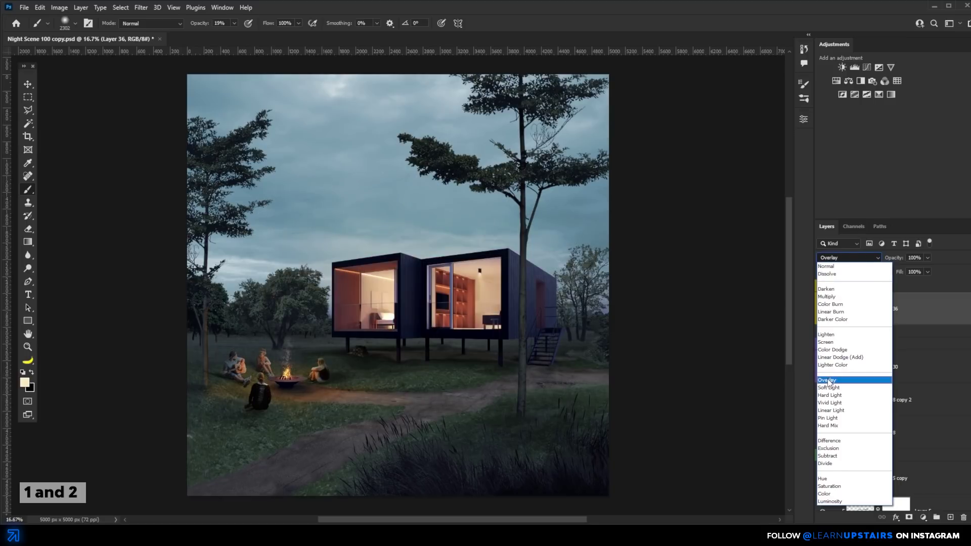
{"action": "left_click", "coordinate": [828, 382]}
Step: Add a new empty Layer 38 above Layer 36 and toggle the glow layers to compare
{"action": "left_click", "coordinate": [951, 518]}
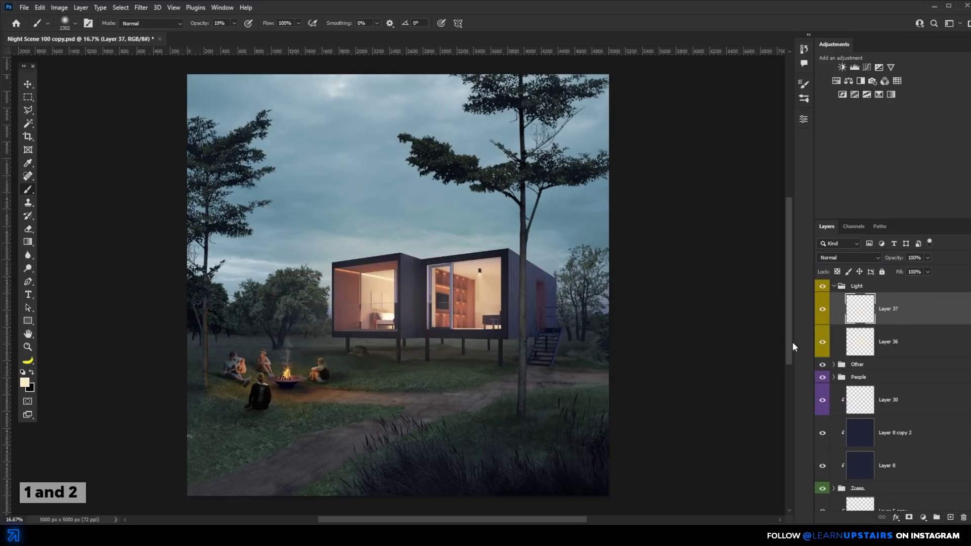
{"action": "left_click", "coordinate": [821, 338]}
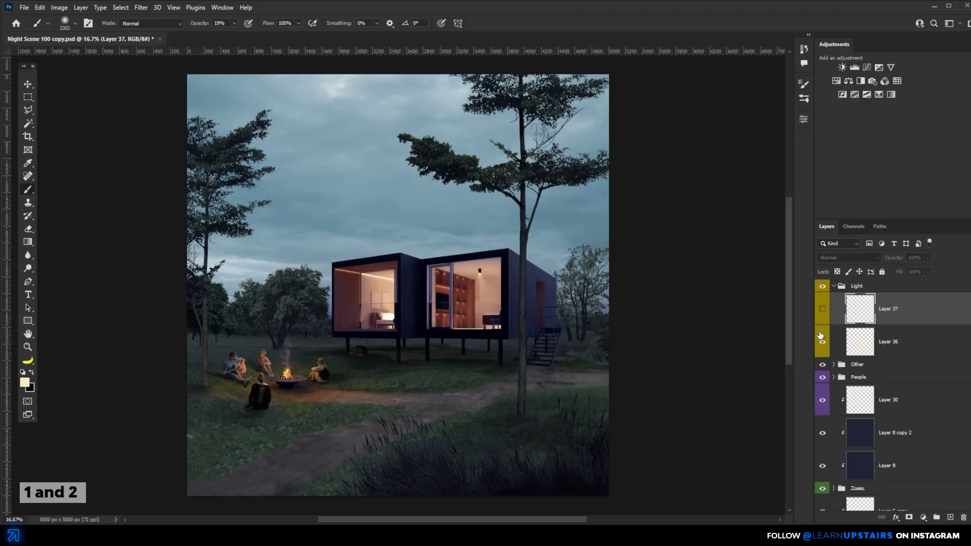
{"action": "left_click", "coordinate": [822, 309]}
{"action": "left_click", "coordinate": [822, 308]}
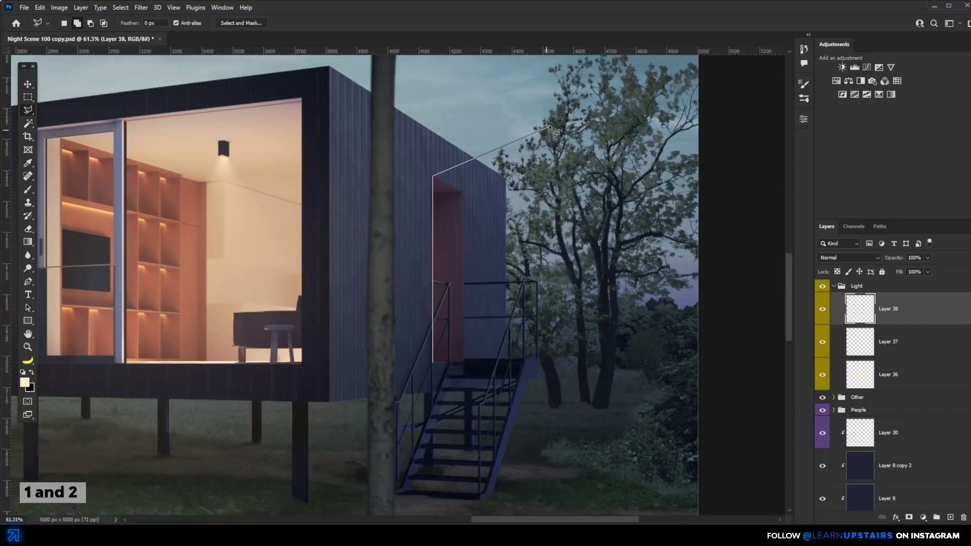
Step: Paint a soft warm glow on new Layer 39, deselect, and erase the excess
{"action": "key", "text": "b"}
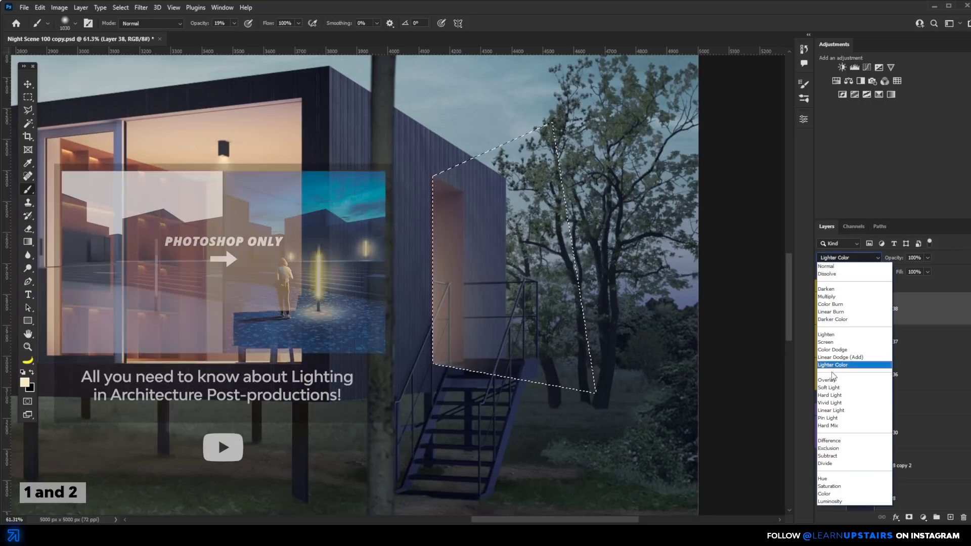
{"action": "key", "text": "ctrl+shift+alt+n"}
{"action": "key", "text": "ctrl+d"}
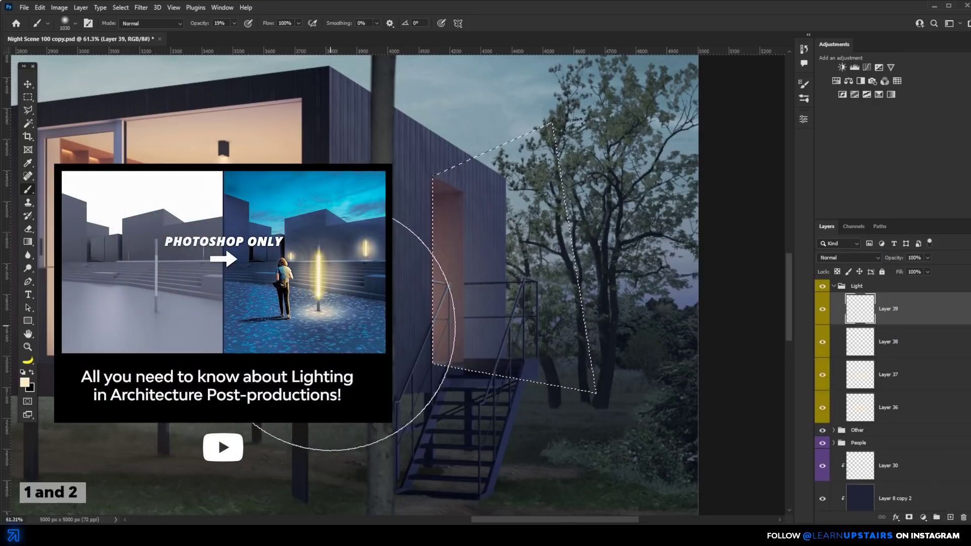
{"action": "key", "text": "e"}
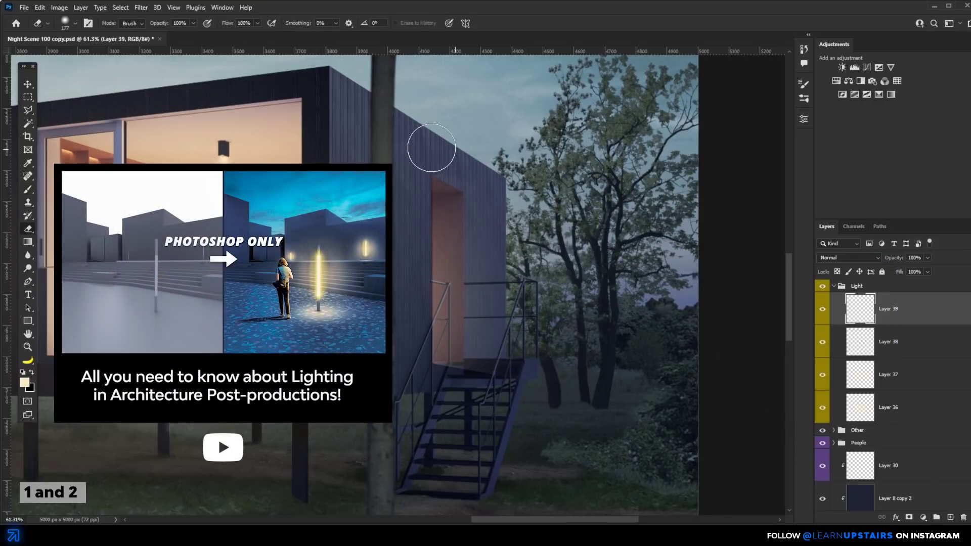
Step: Toggle Layers 38 and 39 off and on to compare the side-wall glow
{"action": "left_click", "coordinate": [823, 309]}
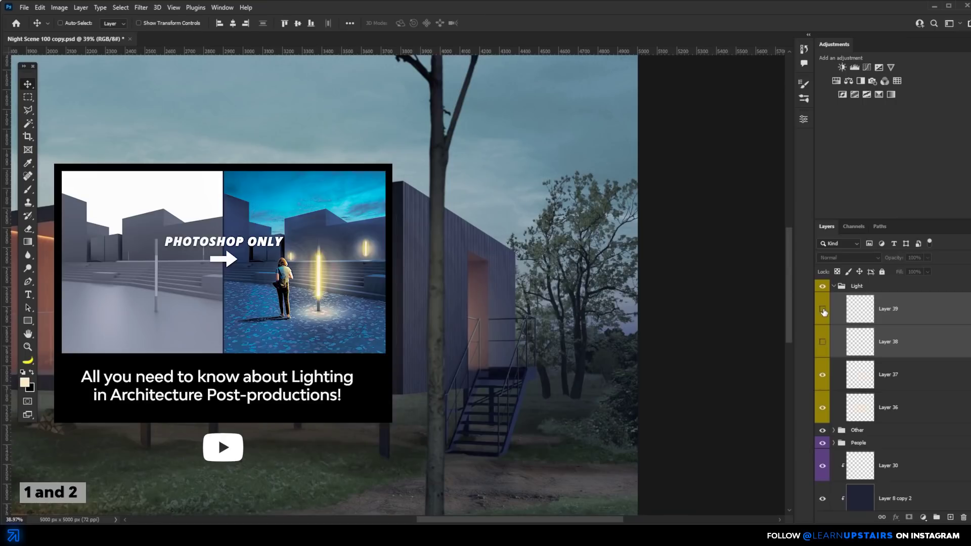
{"action": "left_click", "coordinate": [823, 309]}
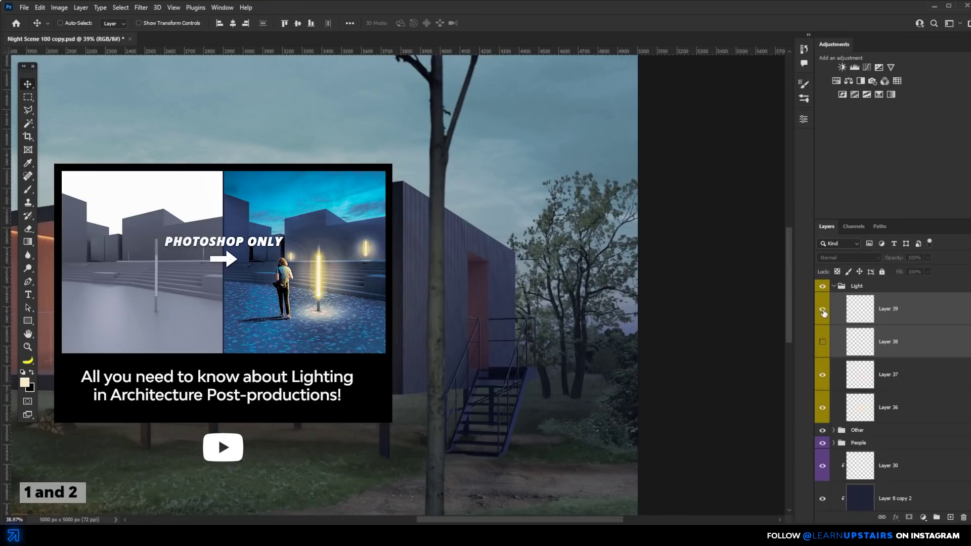
{"action": "left_click", "coordinate": [822, 343]}
{"action": "left_click", "coordinate": [822, 309]}
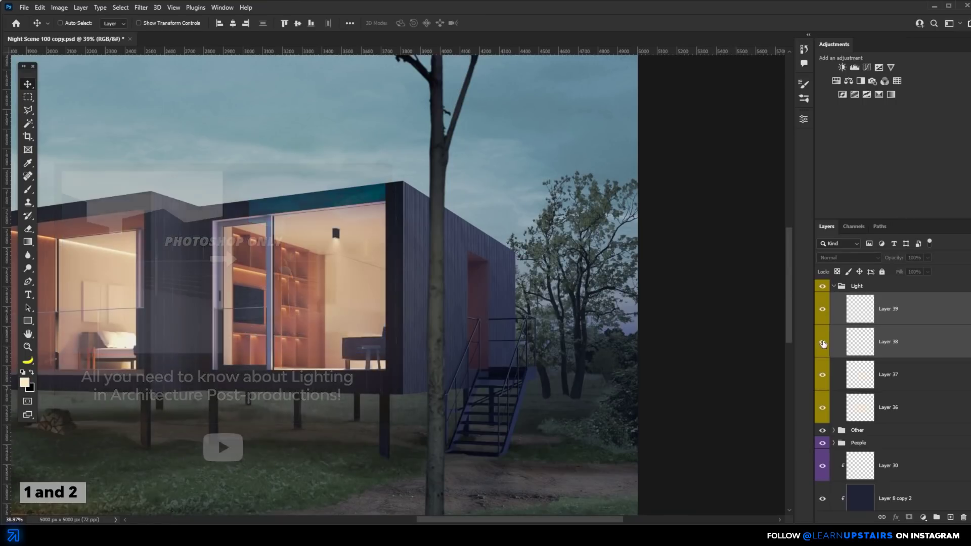
{"action": "left_click", "coordinate": [823, 342]}
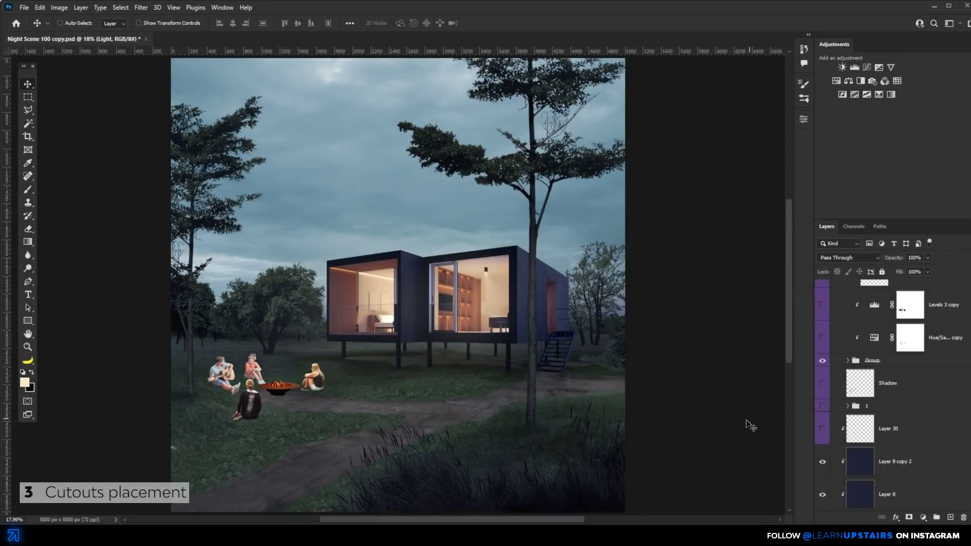
Step: Turn on the blue Hue/Saturation copy and Levels 3 copy for the people and review their settings
{"action": "scroll", "coordinate": [226, 390], "scroll_direction": "up", "scroll_amount": 5}
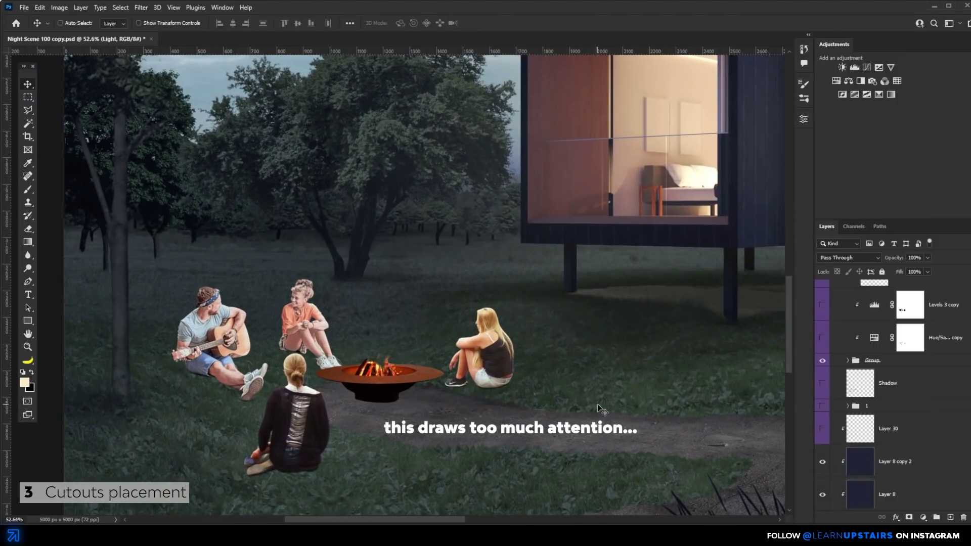
{"action": "left_click", "coordinate": [822, 337]}
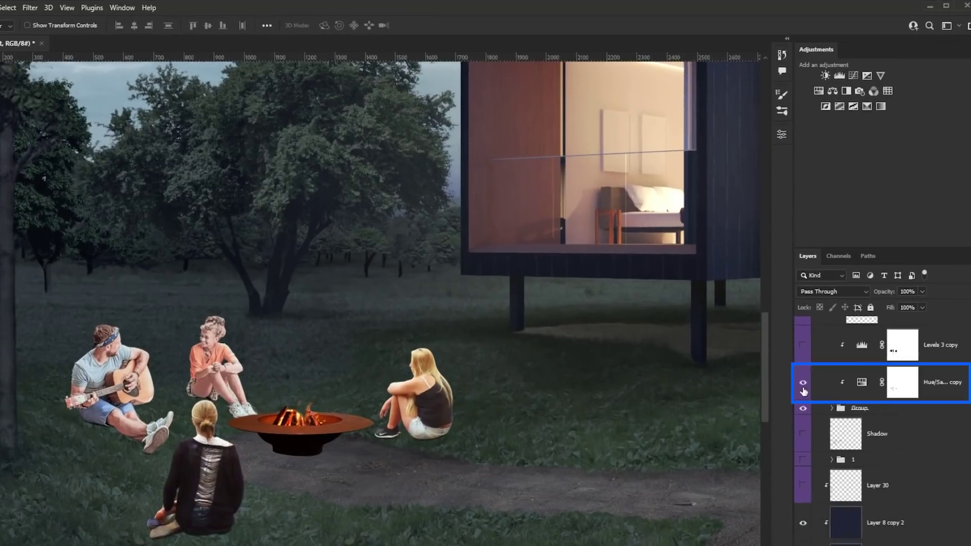
{"action": "double_click", "coordinate": [845, 420]}
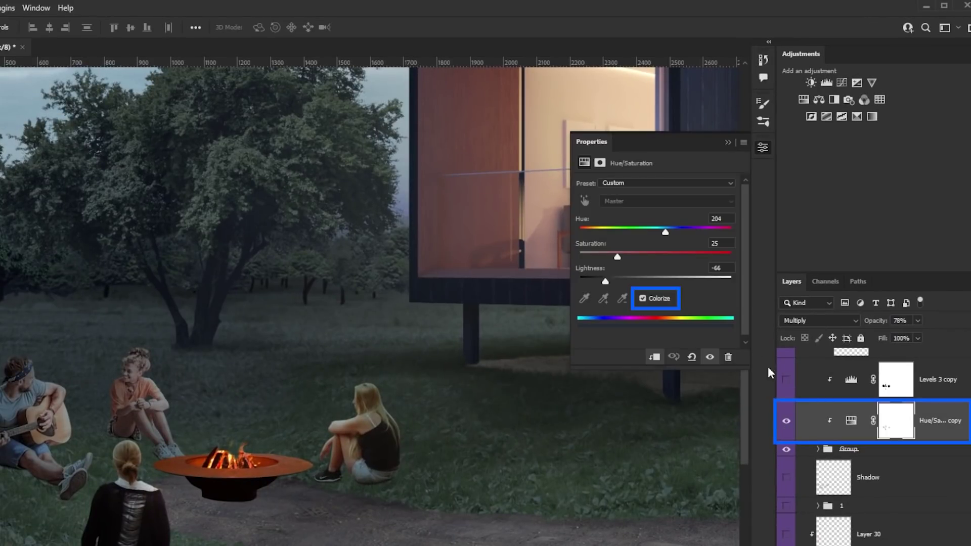
{"action": "left_click", "coordinate": [785, 380]}
{"action": "left_click", "coordinate": [839, 386]}
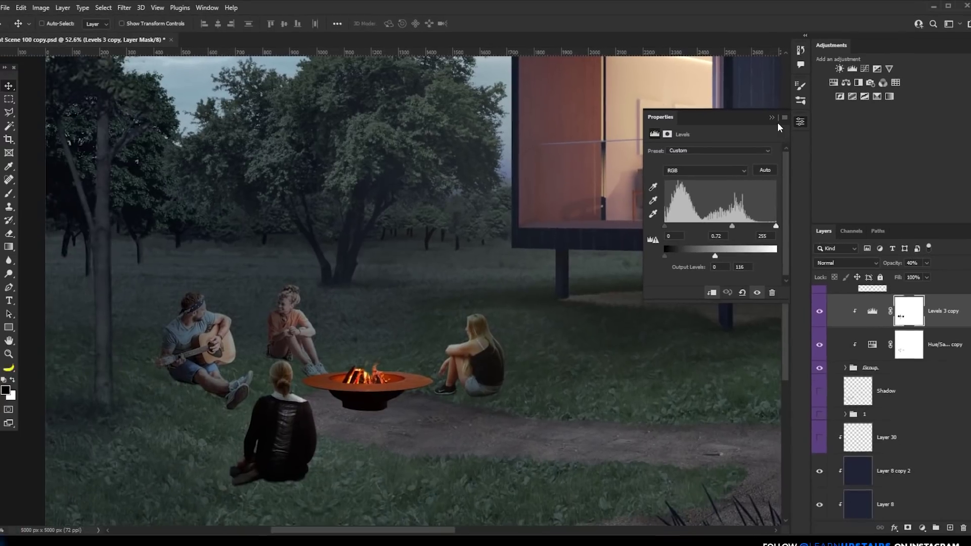
{"action": "left_click", "coordinate": [778, 123]}
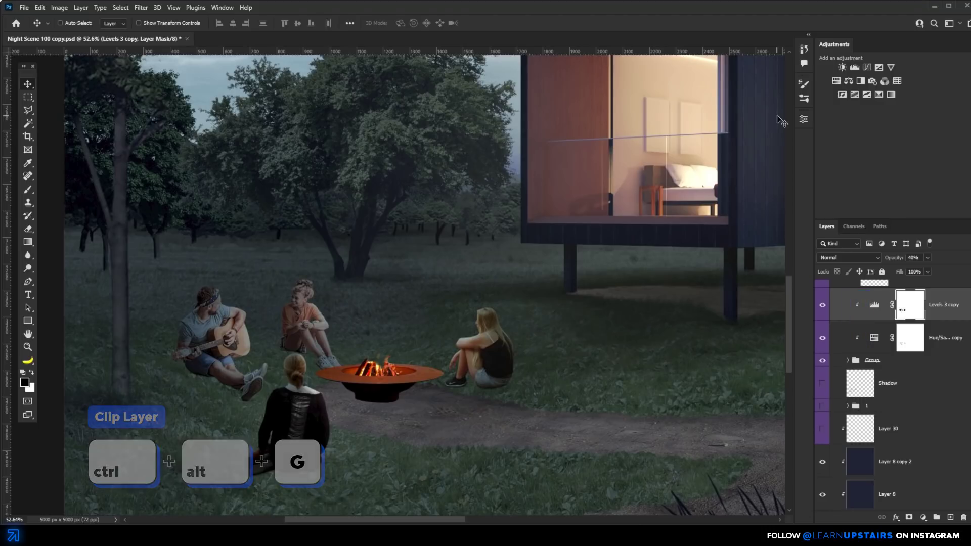
Step: Show the Shadow layer, toggle Levels 3 copy, and compare Layer 26 copy's Overlay firelight
{"action": "left_click", "coordinate": [822, 384]}
{"action": "scroll", "coordinate": [823, 399], "scroll_direction": "up", "scroll_amount": 4}
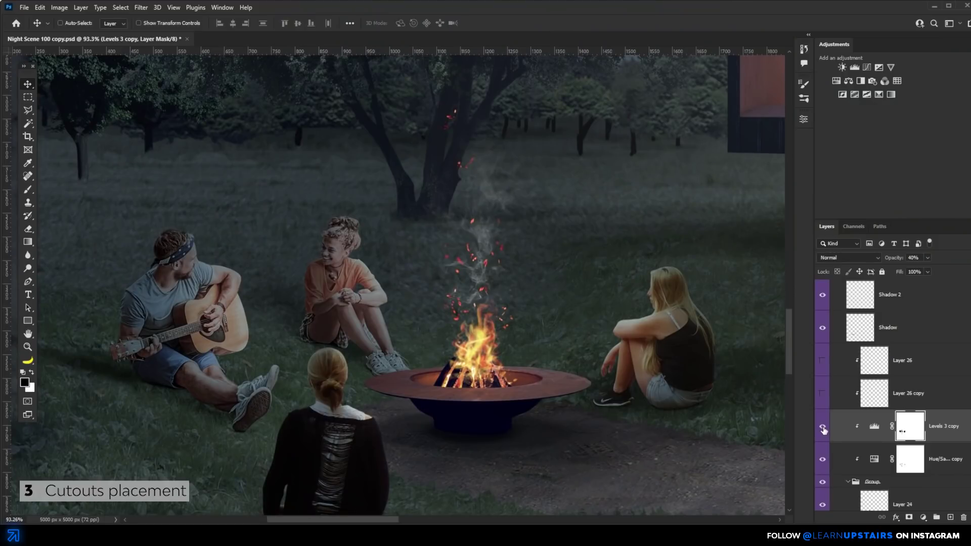
{"action": "left_click", "coordinate": [822, 427]}
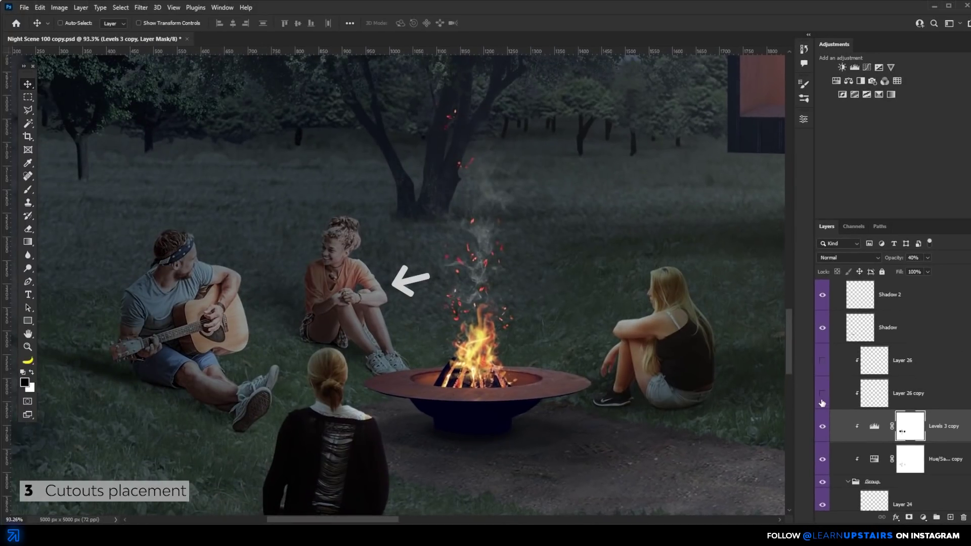
{"action": "left_click", "coordinate": [822, 395]}
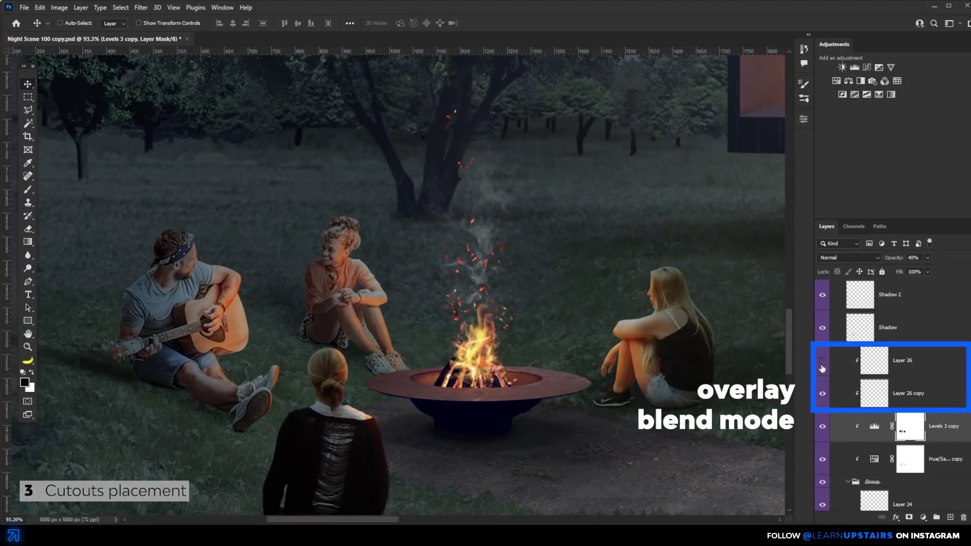
{"action": "left_click", "coordinate": [821, 393]}
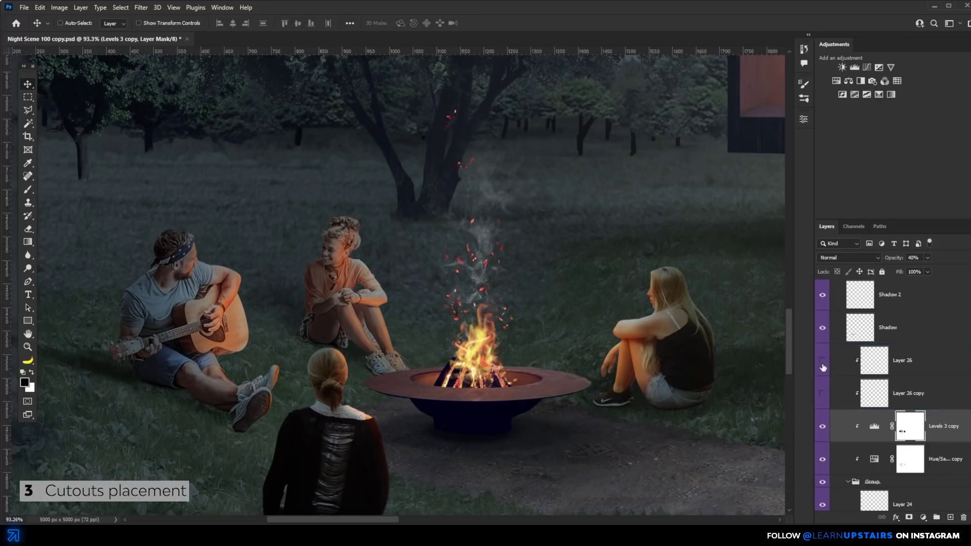
{"action": "left_click", "coordinate": [823, 397]}
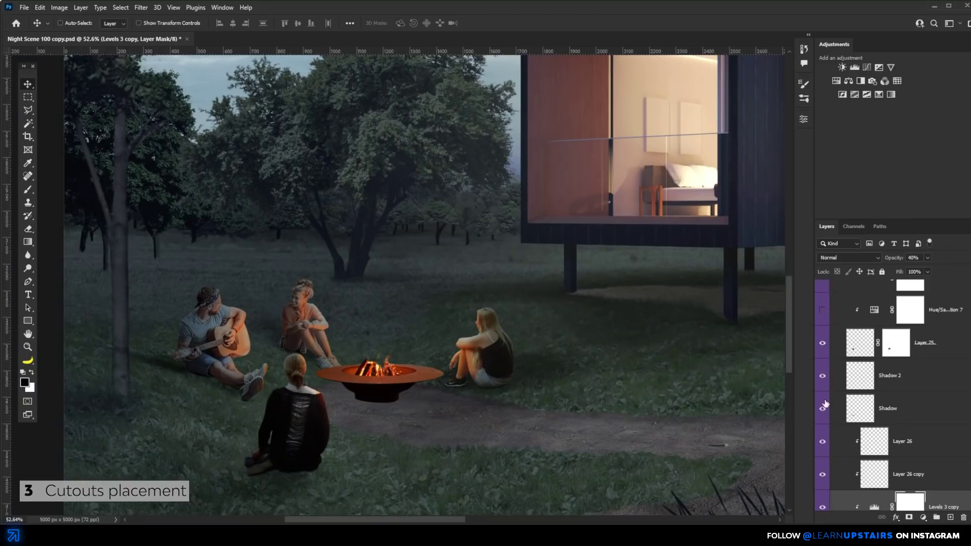
Step: Show the fire bowl's shadow plus its hue, levels and colour balance adjustment layers
{"action": "left_click", "coordinate": [823, 407]}
{"action": "scroll", "coordinate": [824, 406], "scroll_direction": "up", "scroll_amount": 4}
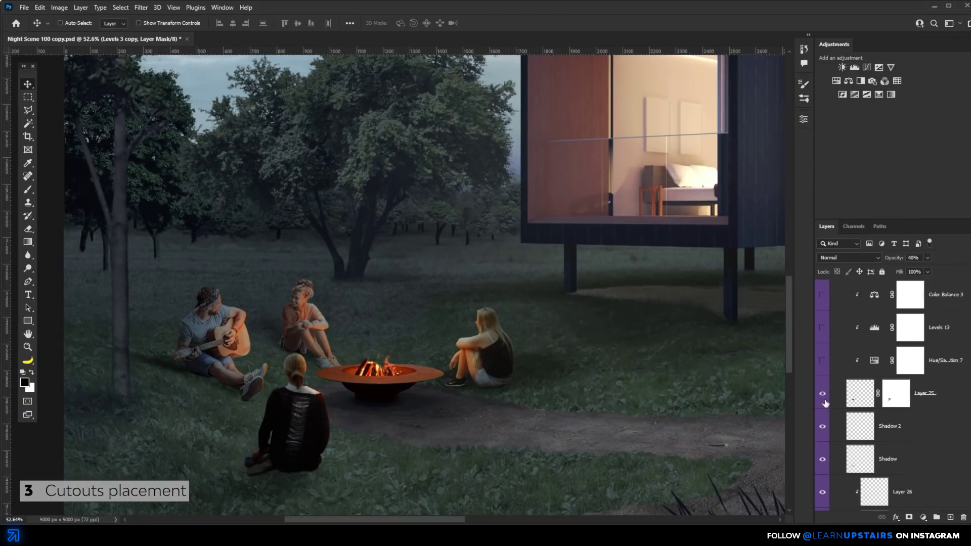
{"action": "left_click", "coordinate": [822, 423]}
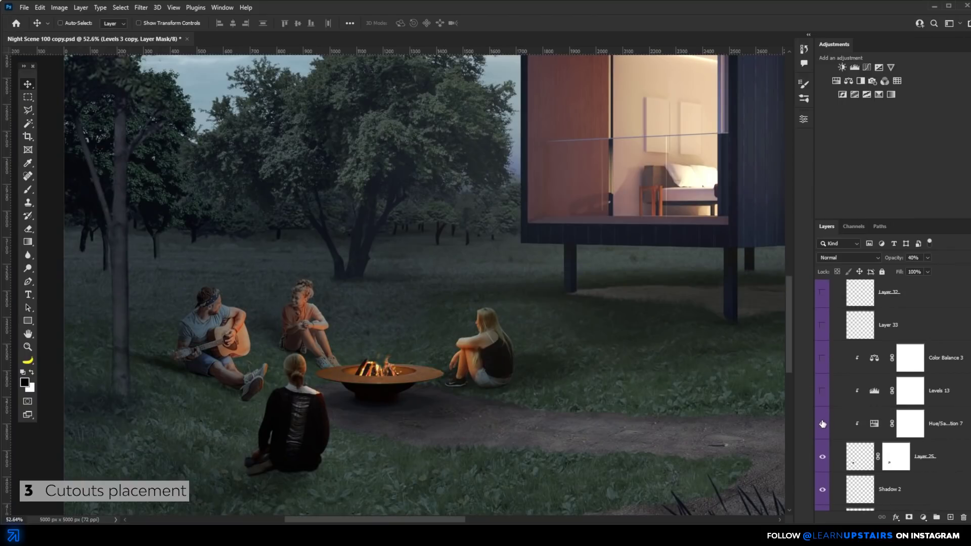
{"action": "left_click", "coordinate": [823, 388]}
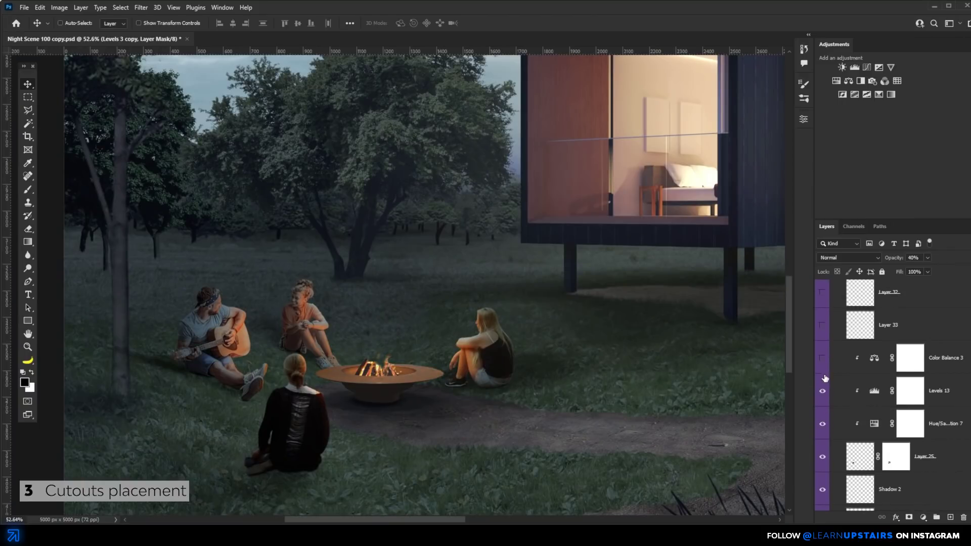
{"action": "left_click", "coordinate": [823, 358]}
{"action": "scroll", "coordinate": [823, 354], "scroll_direction": "up", "scroll_amount": 4}
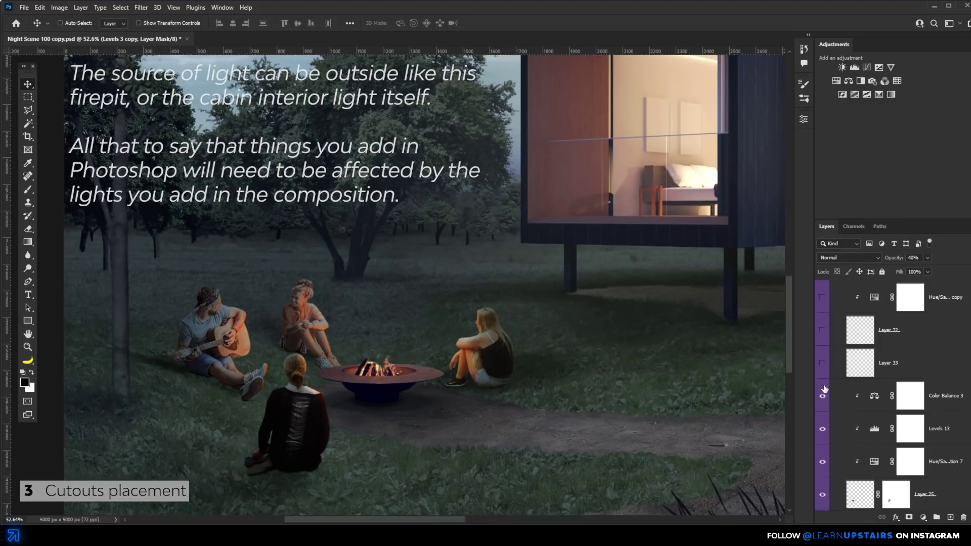
Step: Turn on the bright flames inside the fire bowl and the sparks rising above it
{"action": "left_click", "coordinate": [823, 352]}
{"action": "scroll", "coordinate": [823, 384], "scroll_direction": "up", "scroll_amount": 3}
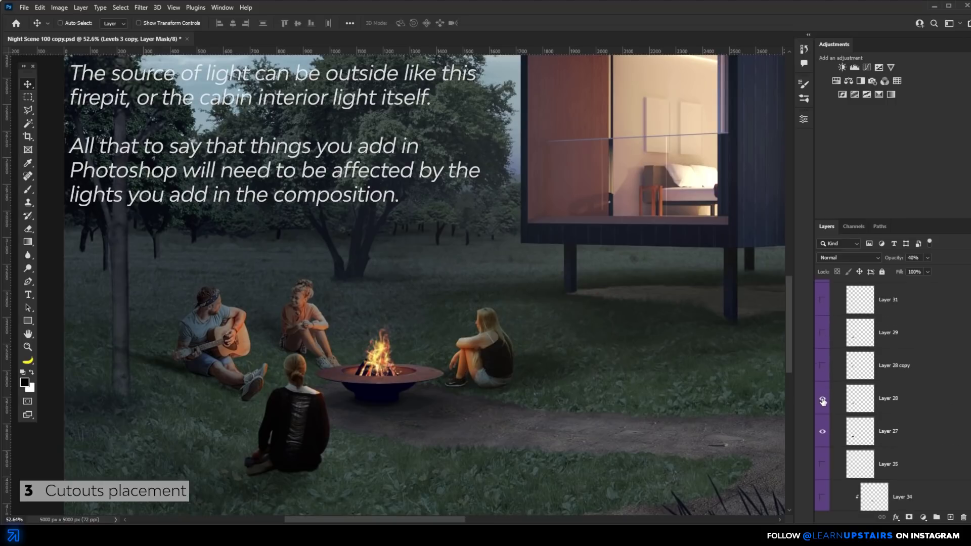
{"action": "left_click", "coordinate": [823, 399]}
{"action": "scroll", "coordinate": [823, 402], "scroll_direction": "up", "scroll_amount": 1}
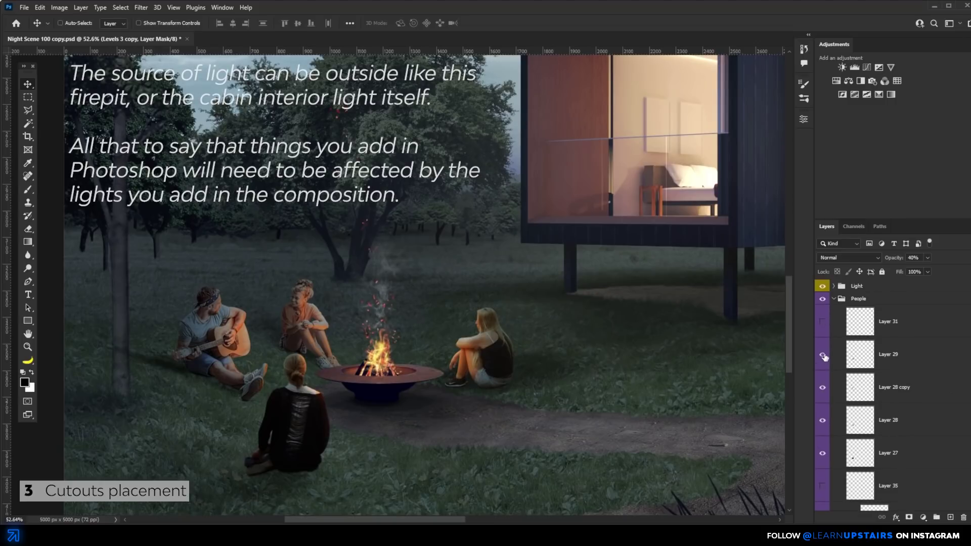
{"action": "scroll", "coordinate": [823, 326], "scroll_direction": "down", "scroll_amount": 5}
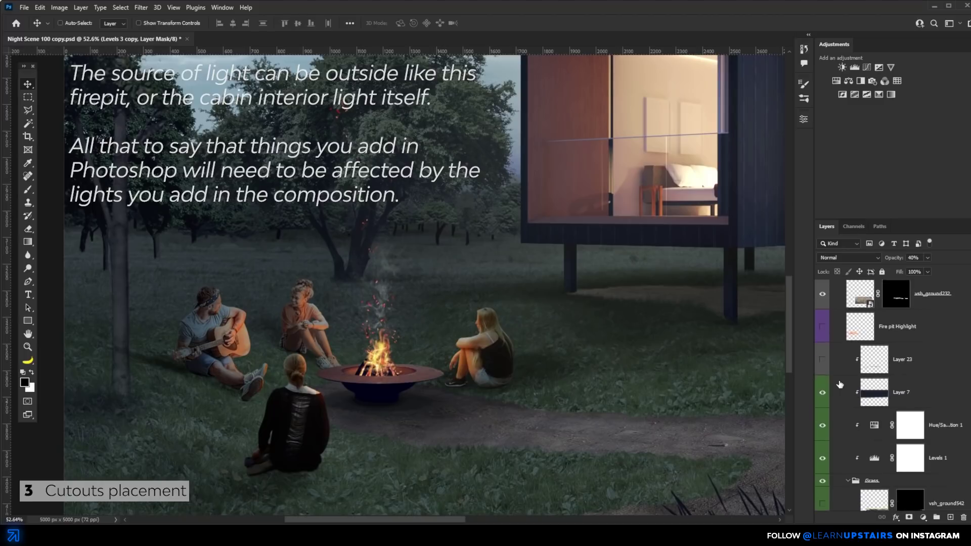
Step: Add the orange fire glow on the path, darken around the pit, and light the left trunk
{"action": "left_click", "coordinate": [822, 328]}
{"action": "left_click", "coordinate": [822, 362]}
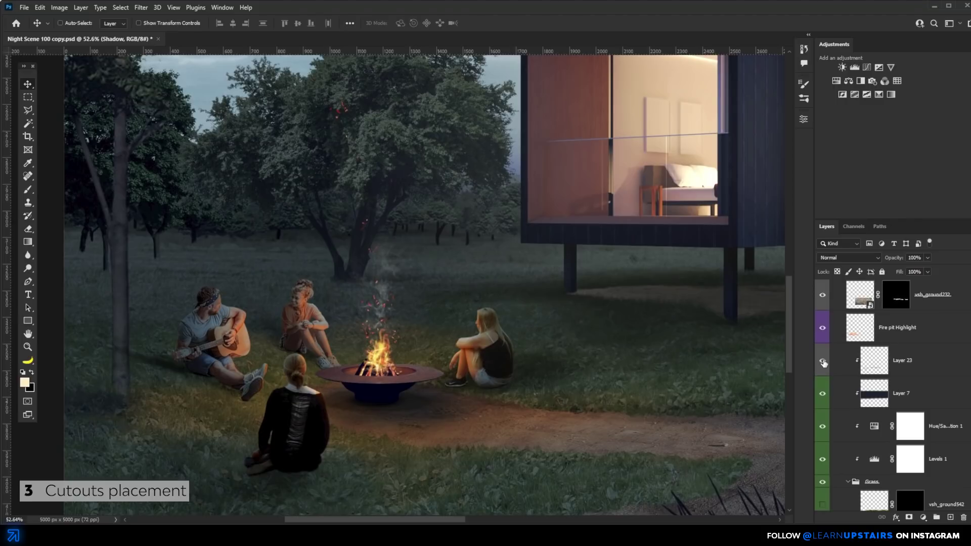
{"action": "scroll", "coordinate": [824, 354], "scroll_direction": "up", "scroll_amount": 5}
{"action": "left_click", "coordinate": [822, 337]}
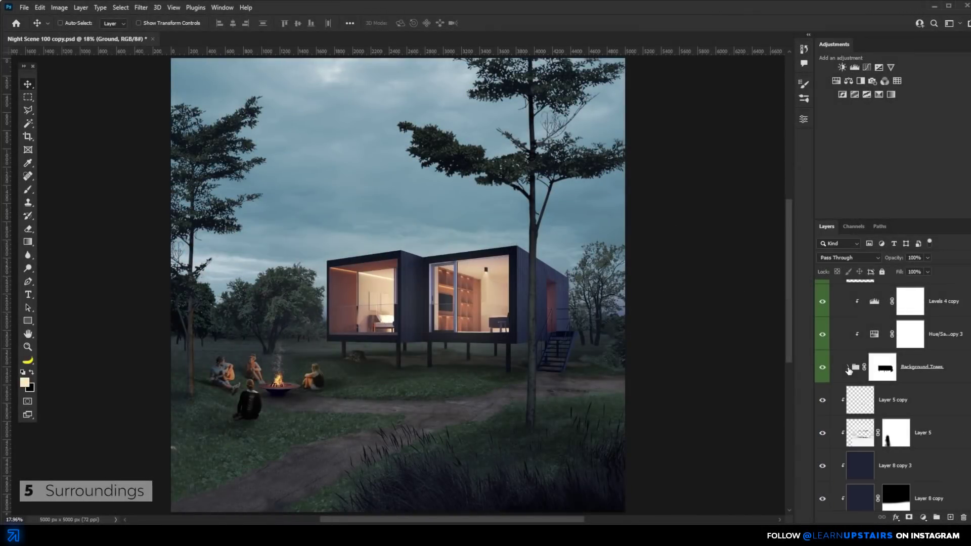
Step: Toggle the Background Trees group off and on to compare, and expand it to show its layers
{"action": "left_click", "coordinate": [823, 368]}
{"action": "left_click", "coordinate": [823, 368]}
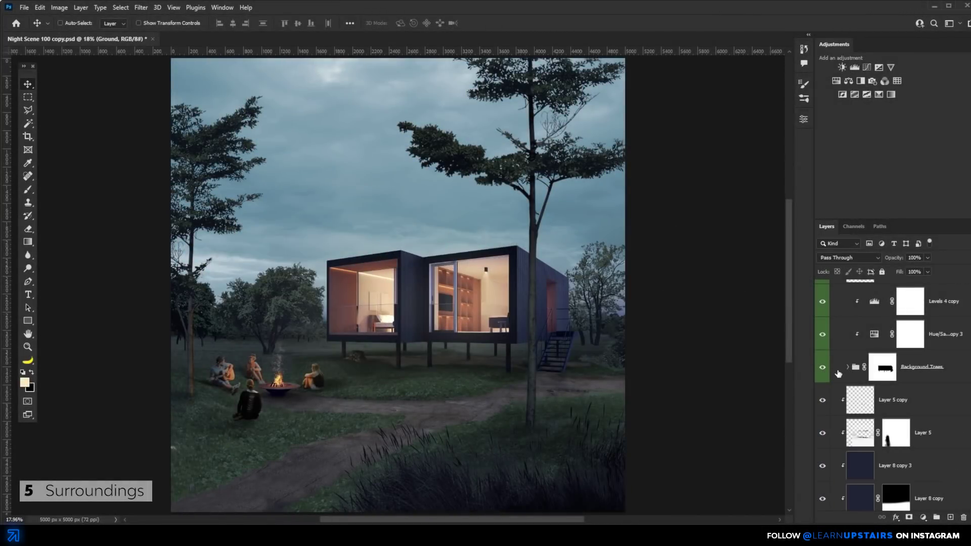
{"action": "left_click", "coordinate": [848, 368]}
{"action": "left_click", "coordinate": [823, 369]}
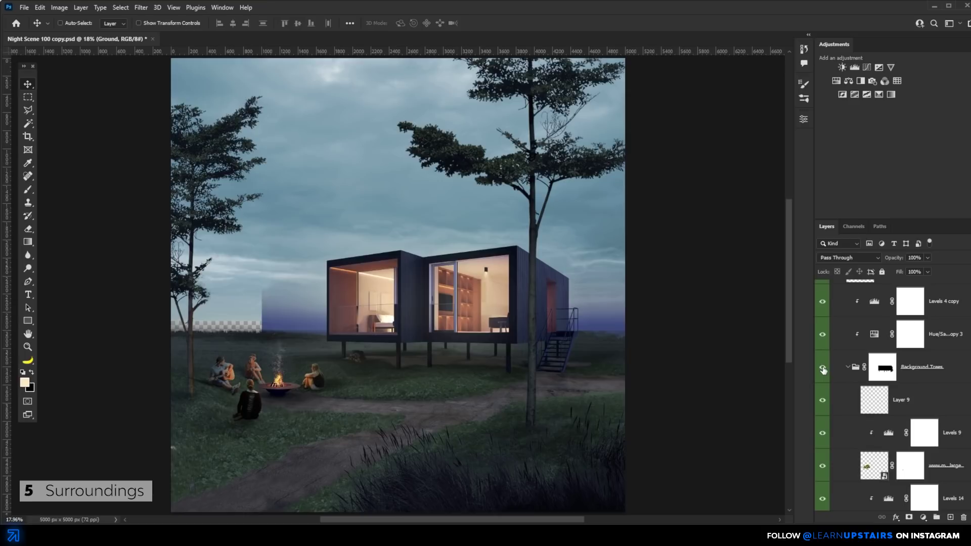
{"action": "left_click", "coordinate": [823, 370]}
Step: Scroll through the group's layers and pan the view across the campfire and house
{"action": "scroll", "coordinate": [841, 371], "scroll_direction": "down", "scroll_amount": 2}
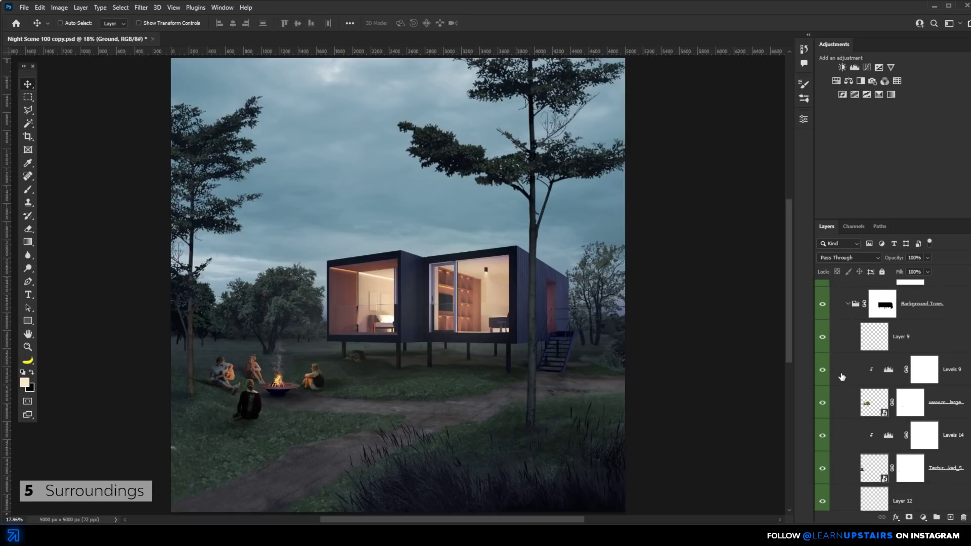
{"action": "scroll", "coordinate": [842, 376], "scroll_direction": "down", "scroll_amount": 4}
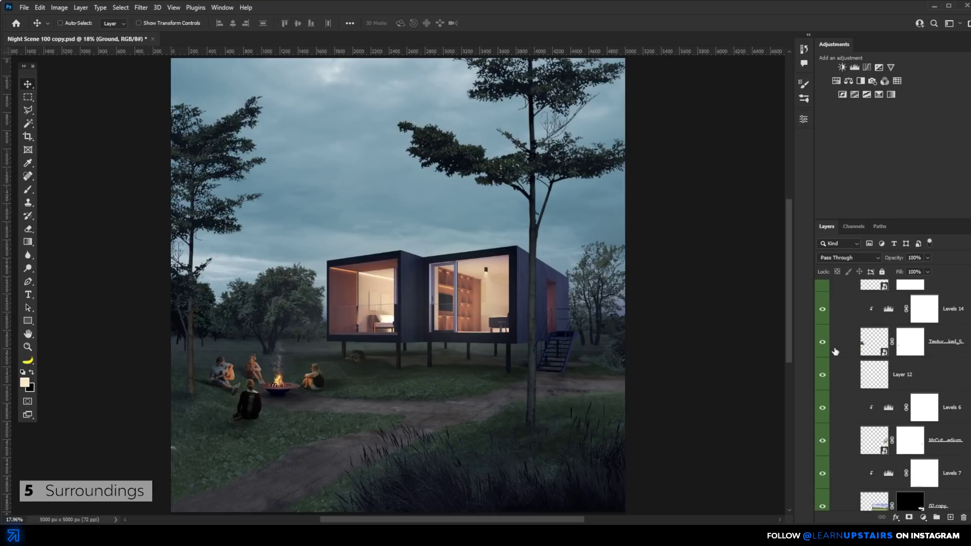
{"action": "scroll", "coordinate": [835, 351], "scroll_direction": "down", "scroll_amount": 5}
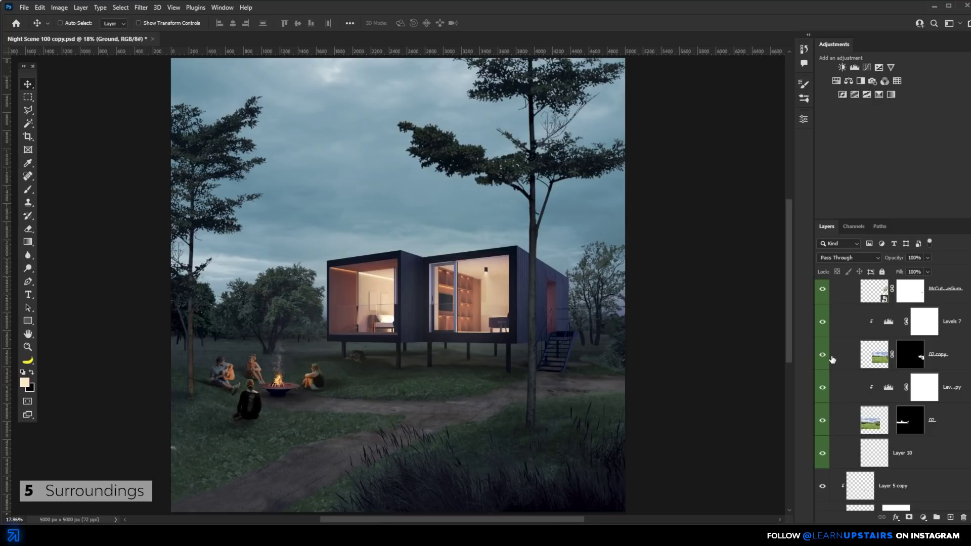
{"action": "scroll", "coordinate": [283, 364], "scroll_direction": "up", "scroll_amount": 6}
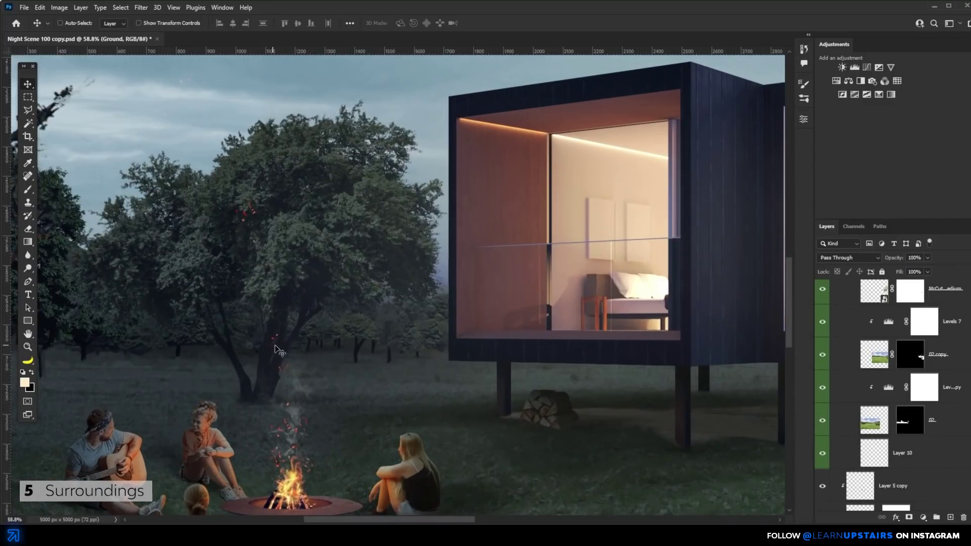
{"action": "left_click_drag", "start_coordinate": [343, 349], "coordinate": [377, 348]}
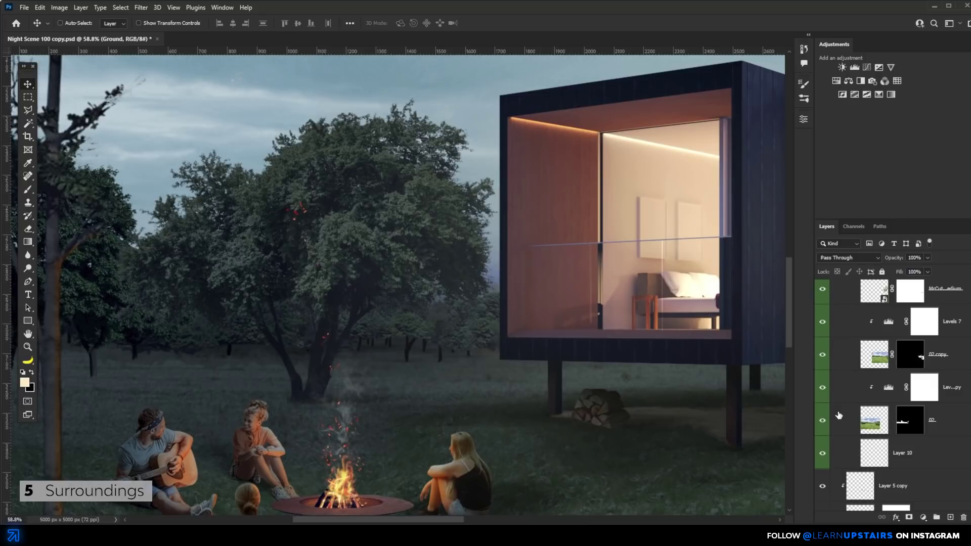
Step: Compare the distant tree line 02, the fence posts and 02's layer mask, leaving all enabled
{"action": "left_click", "coordinate": [821, 387]}
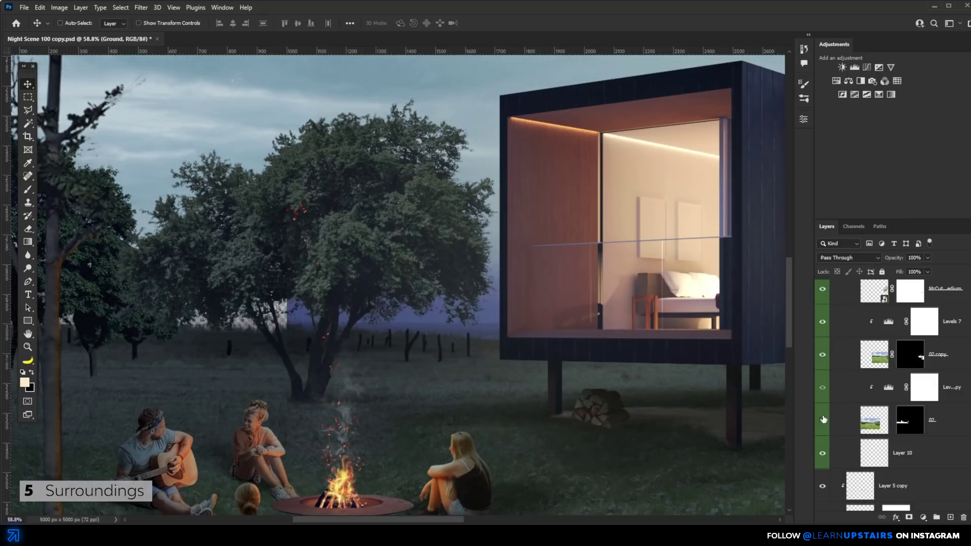
{"action": "left_click", "coordinate": [822, 453]}
{"action": "left_click", "coordinate": [822, 421]}
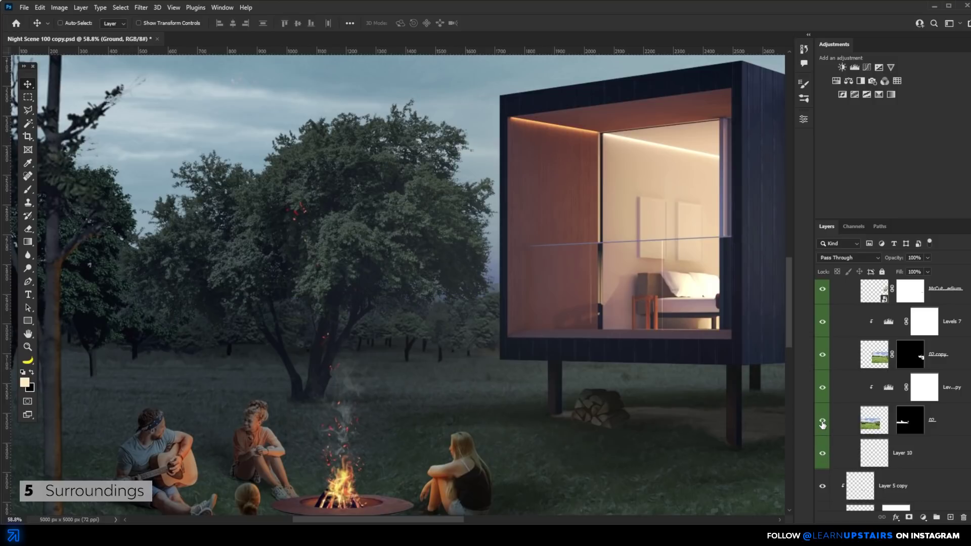
{"action": "left_click", "coordinate": [905, 422], "text": "shift"}
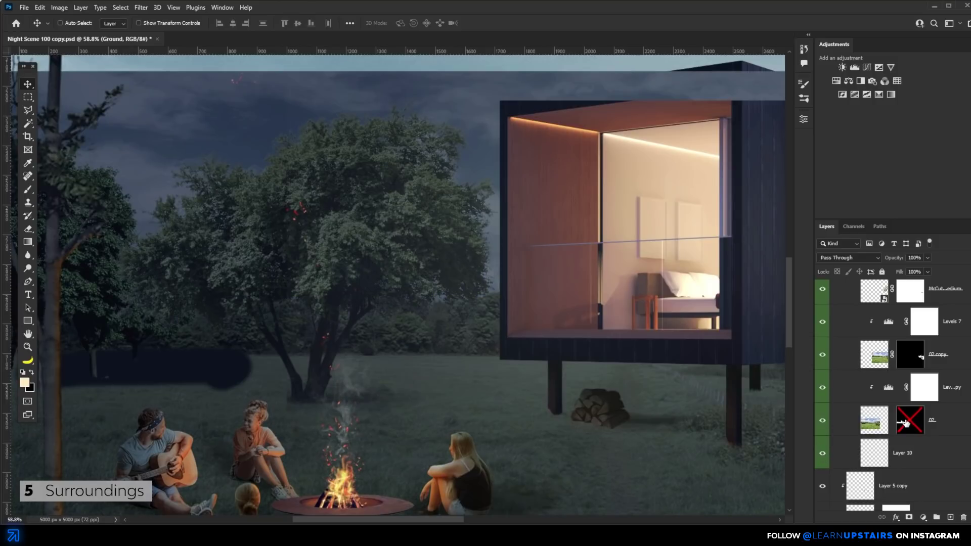
{"action": "left_click", "coordinate": [905, 423], "text": "shift"}
{"action": "left_click", "coordinate": [822, 420]}
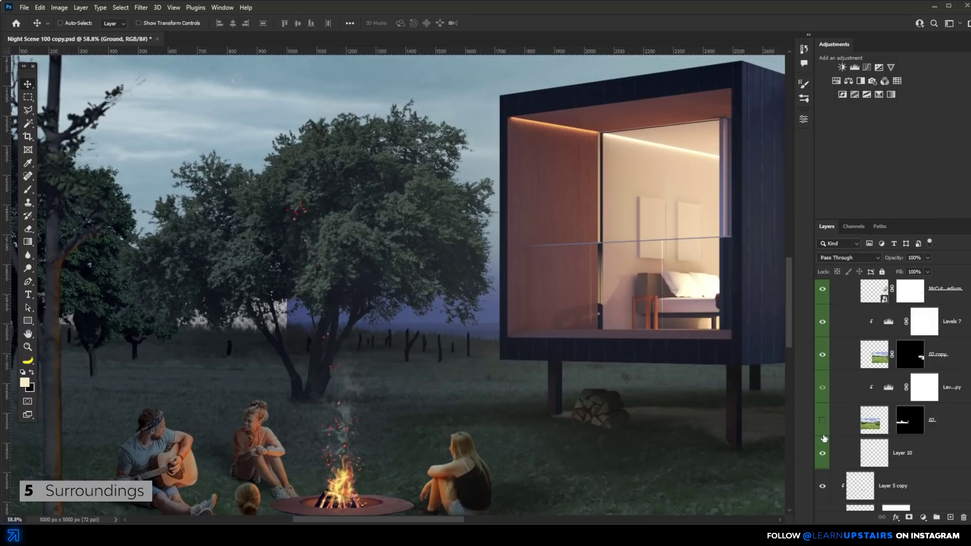
{"action": "left_click", "coordinate": [822, 420]}
Step: Toggle Hue/Saturation copy 3 and Levels 4 copy on the background trees, leaving both on
{"action": "scroll", "coordinate": [824, 373], "scroll_direction": "down", "scroll_amount": 5}
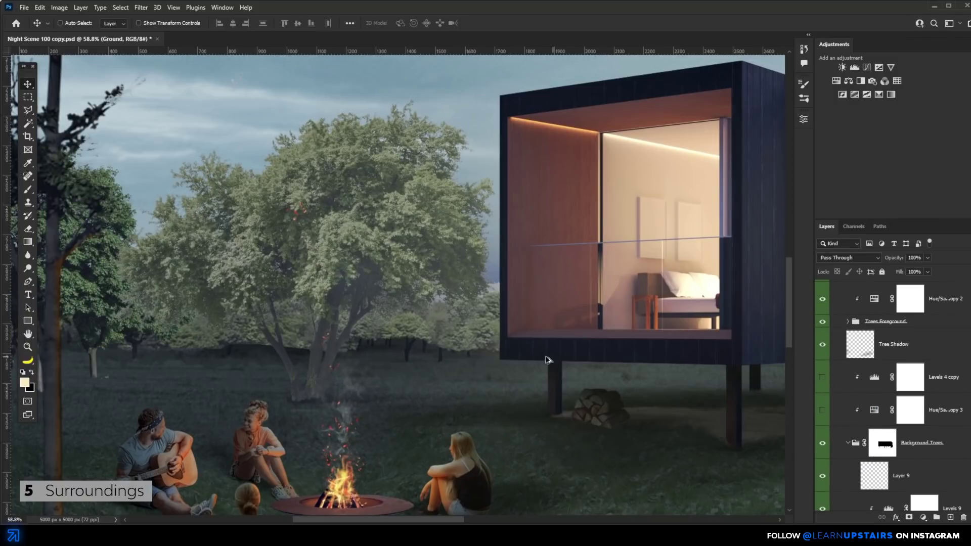
{"action": "scroll", "coordinate": [545, 360], "scroll_direction": "down", "scroll_amount": 8}
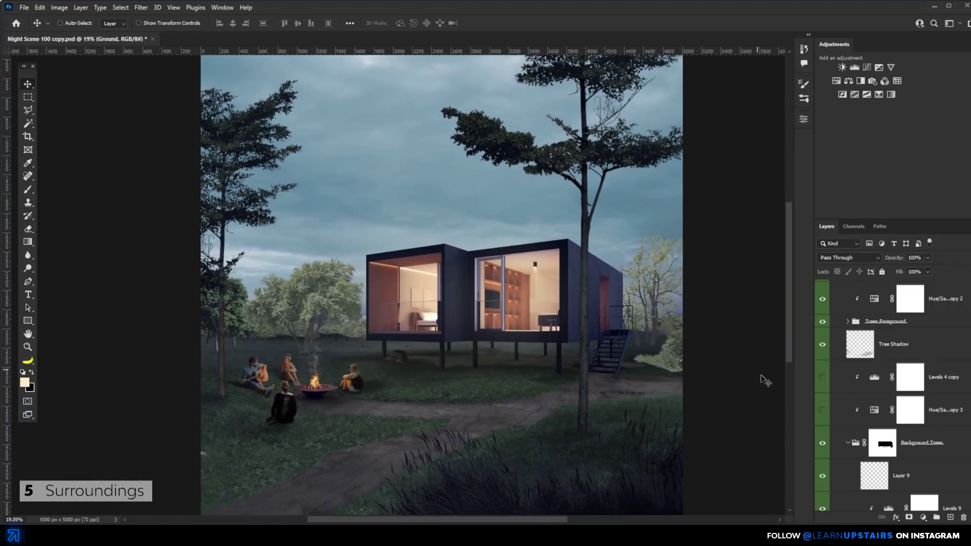
{"action": "left_click", "coordinate": [822, 410]}
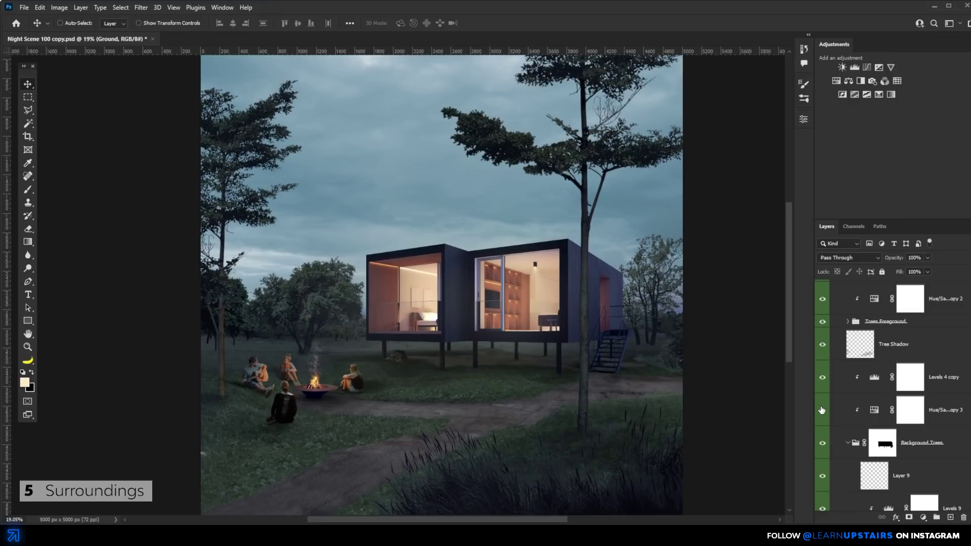
{"action": "left_click_drag", "start_coordinate": [821, 409], "coordinate": [822, 380]}
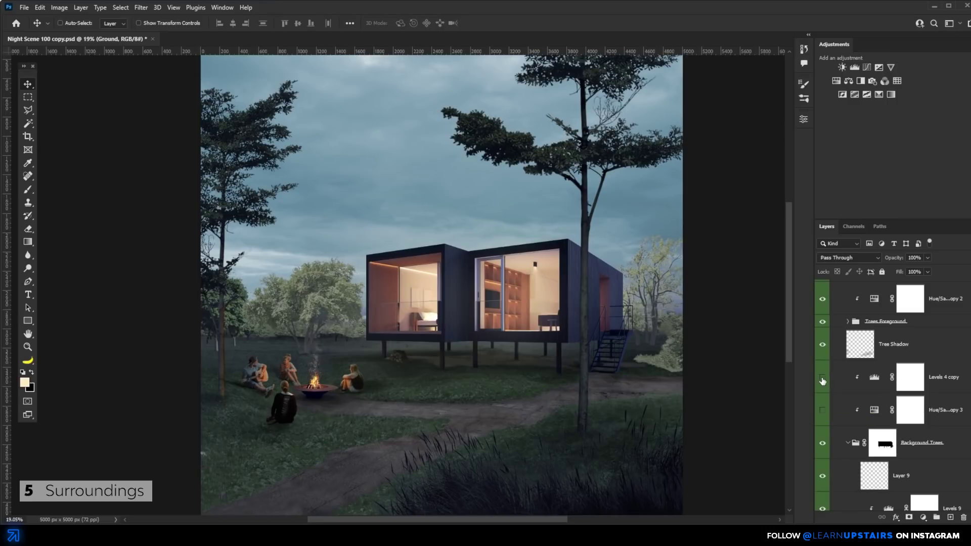
{"action": "left_click", "coordinate": [822, 404]}
{"action": "scroll", "coordinate": [820, 407], "scroll_direction": "down", "scroll_amount": 3}
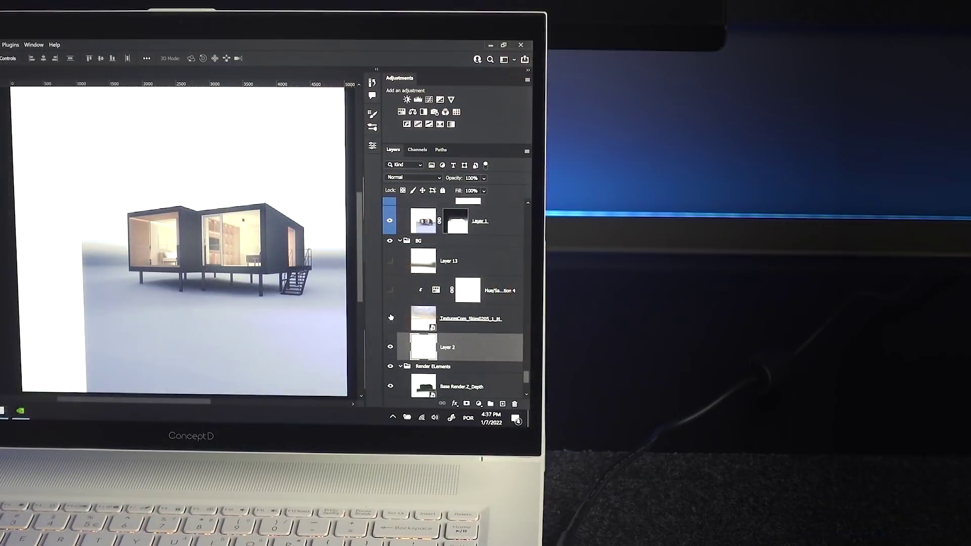
Step: Turn on the cloudy sky layer and the vsh_ground92 grass ground layer
{"action": "left_click", "coordinate": [390, 317]}
{"action": "scroll", "coordinate": [455, 303], "scroll_direction": "up", "scroll_amount": 3}
{"action": "left_click", "coordinate": [390, 314]}
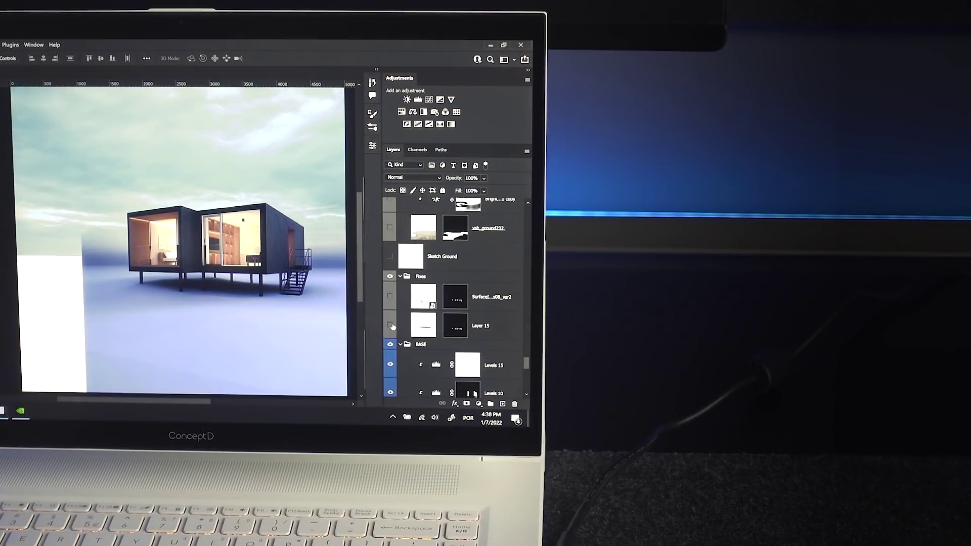
{"action": "scroll", "coordinate": [393, 347], "scroll_direction": "up", "scroll_amount": 3}
{"action": "left_click", "coordinate": [393, 347]}
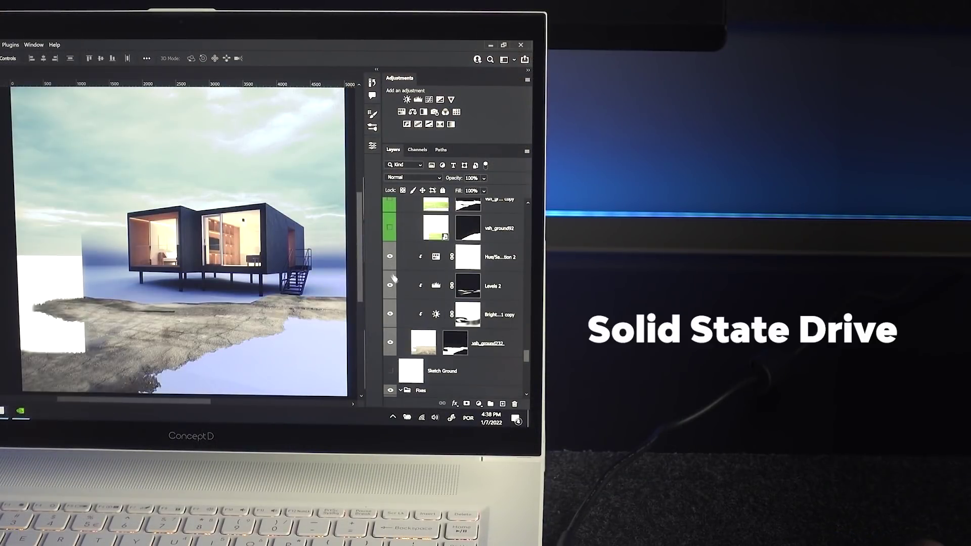
{"action": "left_click", "coordinate": [394, 347]}
Step: Show the grass darkening Curves and the fire pit glow cast onto the grass
{"action": "scroll", "coordinate": [393, 314], "scroll_direction": "up", "scroll_amount": 5}
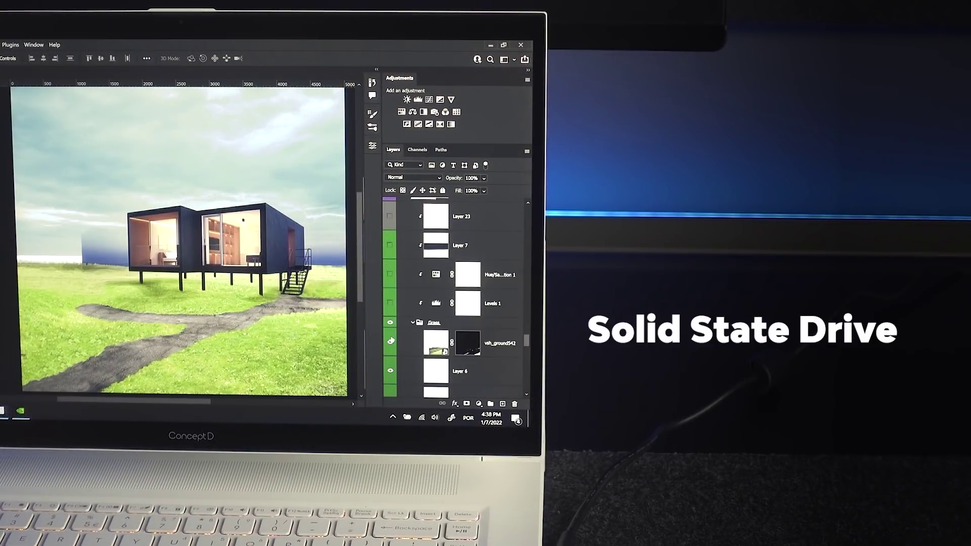
{"action": "left_click", "coordinate": [393, 276]}
{"action": "scroll", "coordinate": [390, 268], "scroll_direction": "up", "scroll_amount": 5}
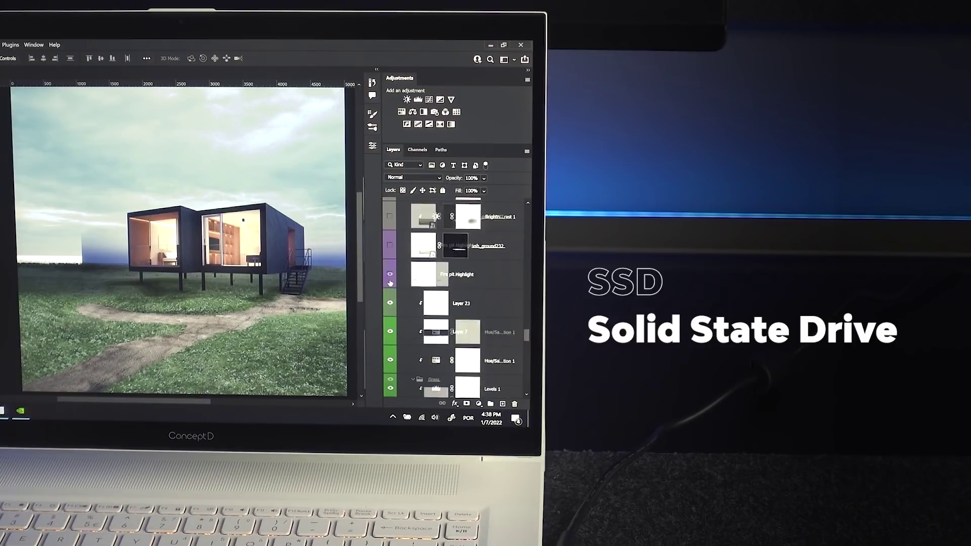
{"action": "left_click", "coordinate": [390, 331]}
{"action": "scroll", "coordinate": [390, 263], "scroll_direction": "up", "scroll_amount": 5}
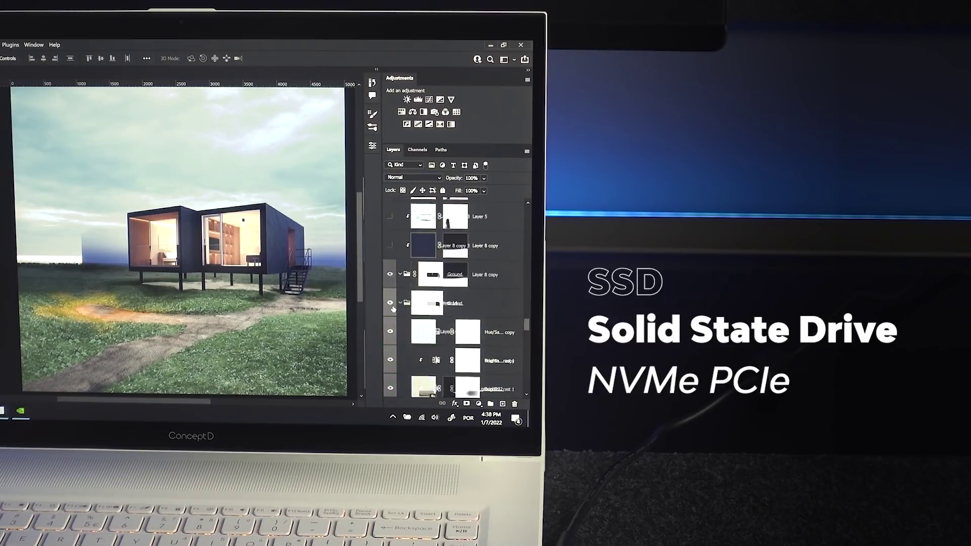
{"action": "scroll", "coordinate": [389, 303], "scroll_direction": "up", "scroll_amount": 4}
{"action": "scroll", "coordinate": [395, 324], "scroll_direction": "up", "scroll_amount": 4}
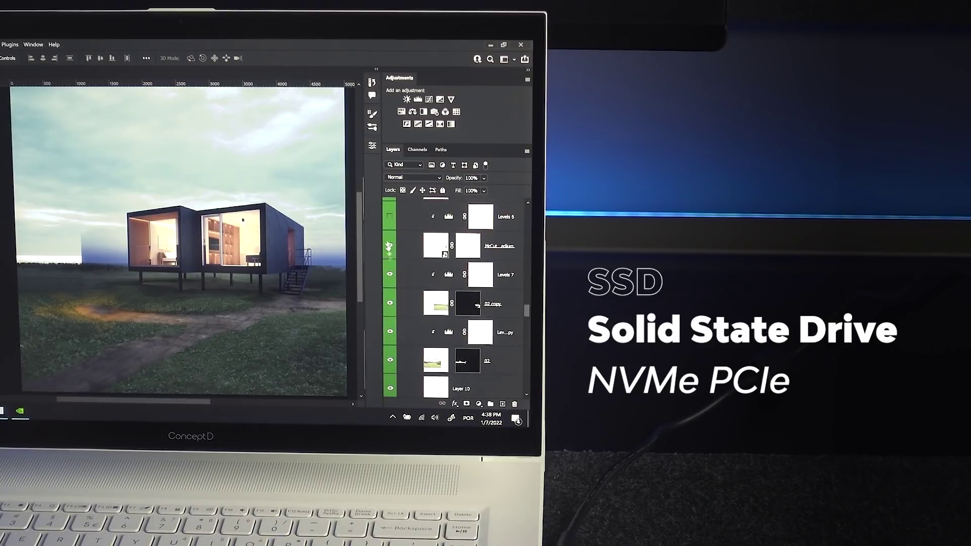
Step: Show the background tree layers and the foreground Trees group, expanding that group
{"action": "left_click", "coordinate": [389, 304]}
{"action": "scroll", "coordinate": [390, 288], "scroll_direction": "up", "scroll_amount": 4}
{"action": "left_click", "coordinate": [391, 276]}
{"action": "scroll", "coordinate": [390, 281], "scroll_direction": "up", "scroll_amount": 4}
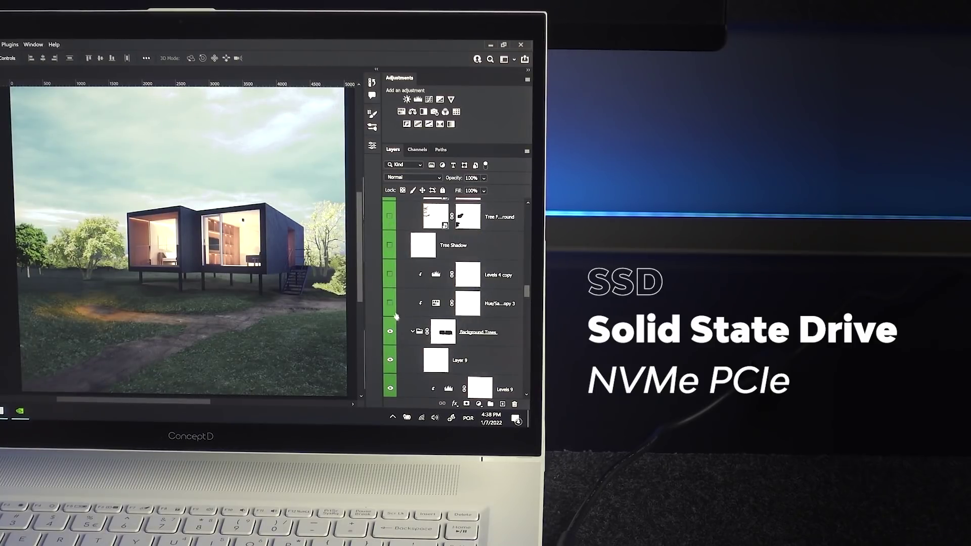
{"action": "left_click", "coordinate": [390, 311]}
{"action": "left_click", "coordinate": [411, 312]}
{"action": "left_click_drag", "start_coordinate": [390, 263], "coordinate": [389, 206]}
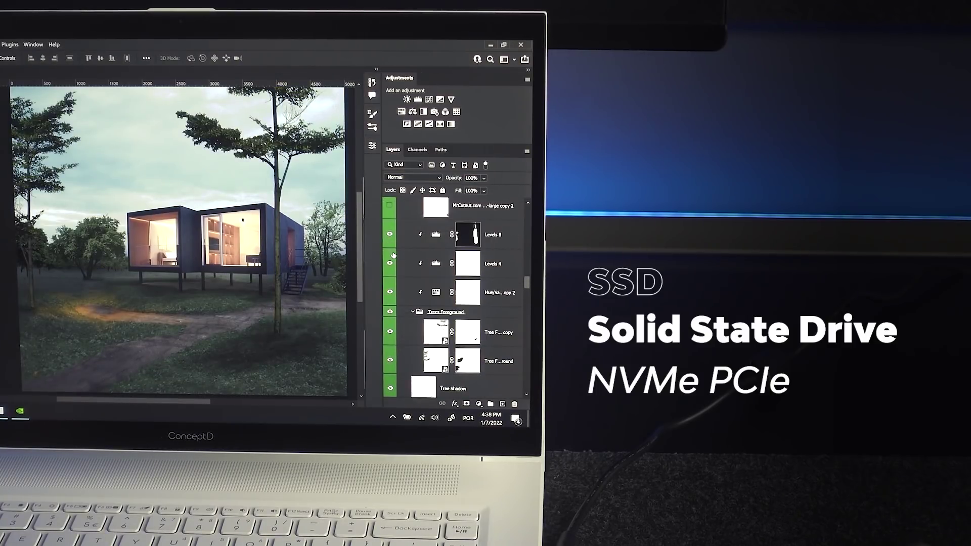
{"action": "scroll", "coordinate": [389, 233], "scroll_direction": "up", "scroll_amount": 4}
Step: Bring back the foreground grass and the darkening layer over the foreground
{"action": "left_click", "coordinate": [390, 262]}
{"action": "scroll", "coordinate": [389, 283], "scroll_direction": "up", "scroll_amount": 3}
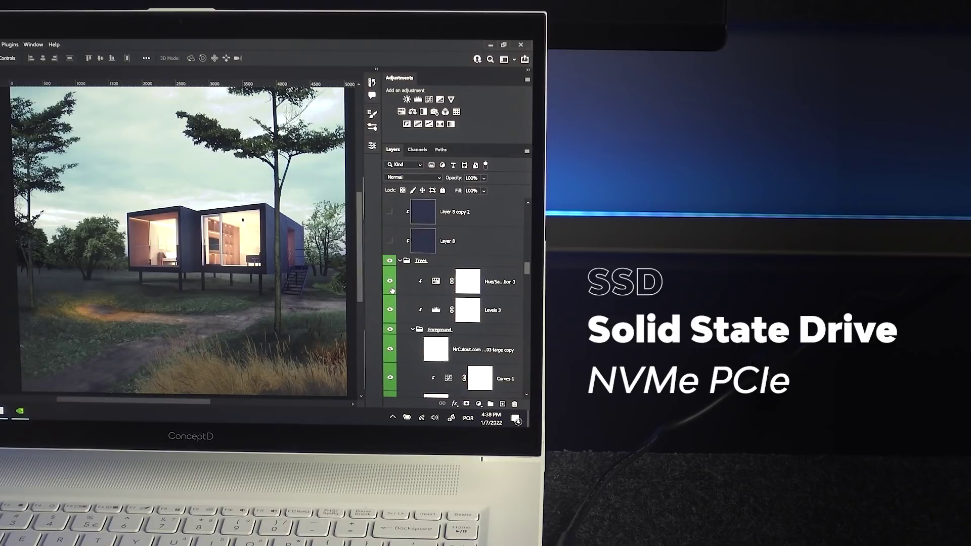
{"action": "left_click", "coordinate": [389, 354]}
{"action": "scroll", "coordinate": [388, 348], "scroll_direction": "up", "scroll_amount": 4}
{"action": "left_click", "coordinate": [389, 357]}
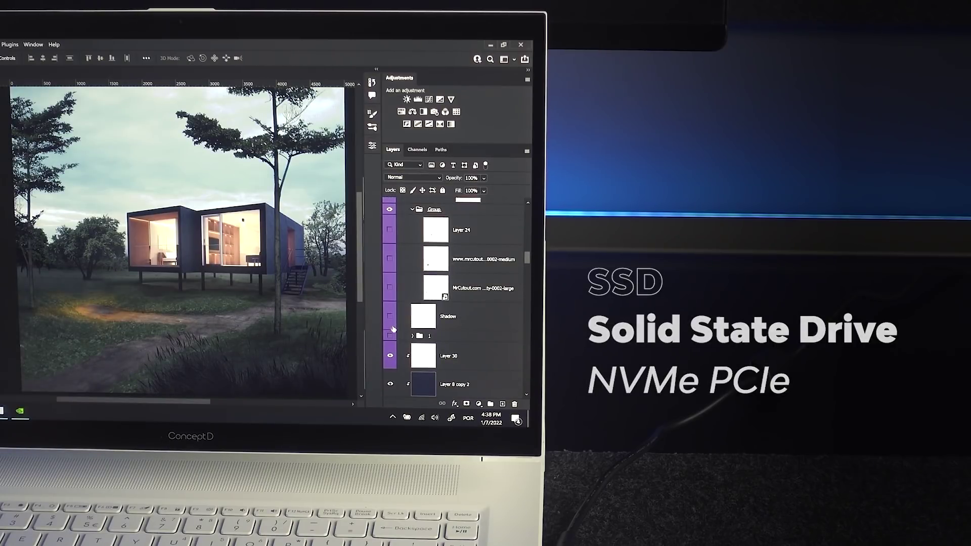
{"action": "left_click_drag", "start_coordinate": [389, 229], "coordinate": [389, 286]}
{"action": "scroll", "coordinate": [410, 298], "scroll_direction": "up", "scroll_amount": 4}
{"action": "left_click_drag", "start_coordinate": [390, 218], "coordinate": [390, 247]}
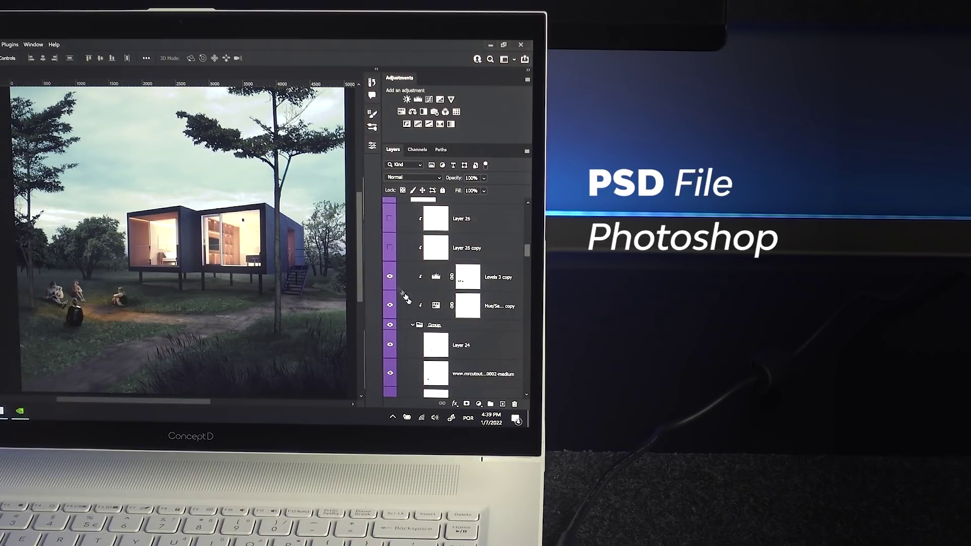
Step: Show the fire pit layers and collapse the People group
{"action": "scroll", "coordinate": [399, 303], "scroll_direction": "up", "scroll_amount": 5}
{"action": "scroll", "coordinate": [399, 303], "scroll_direction": "up", "scroll_amount": 3}
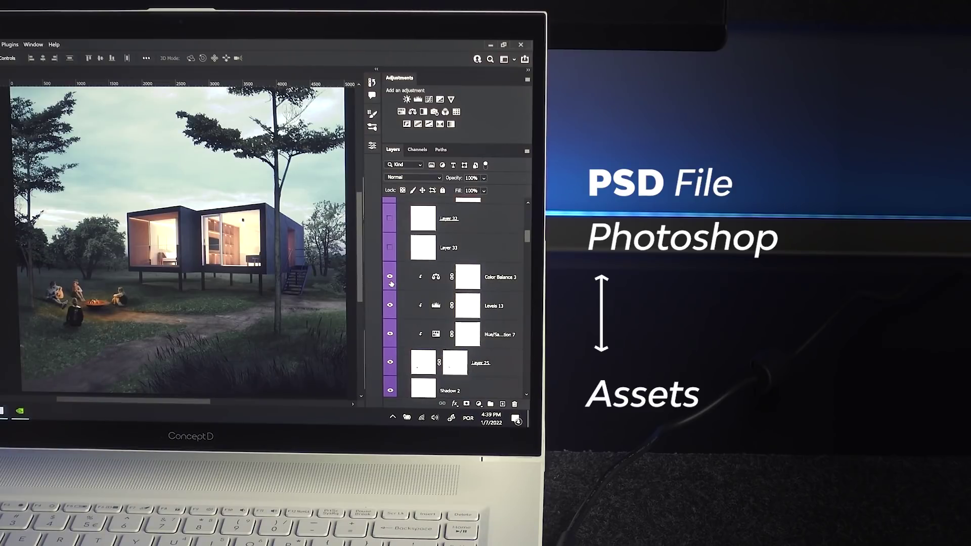
{"action": "left_click", "coordinate": [389, 303]}
{"action": "scroll", "coordinate": [399, 303], "scroll_direction": "up", "scroll_amount": 5}
{"action": "left_click_drag", "start_coordinate": [390, 247], "coordinate": [394, 222]}
{"action": "scroll", "coordinate": [407, 300], "scroll_direction": "up", "scroll_amount": 4}
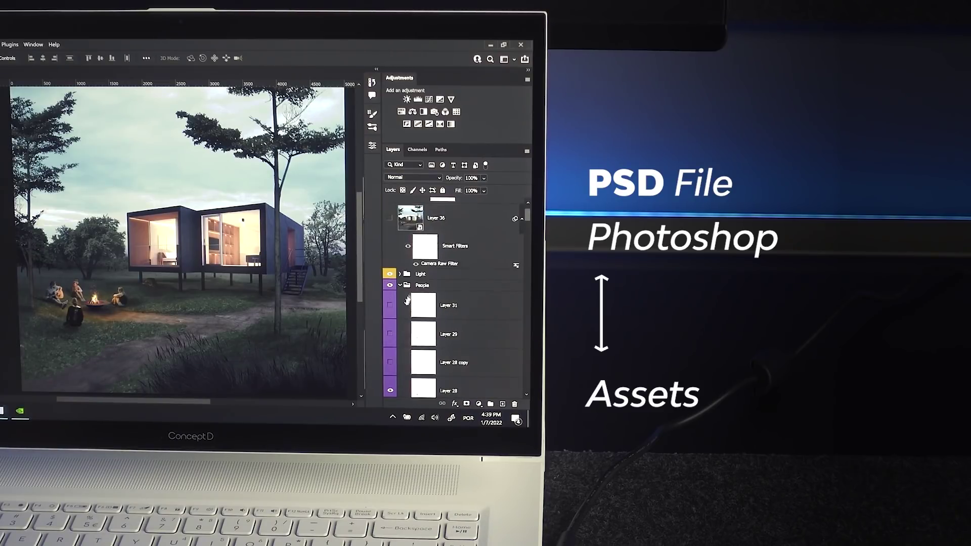
{"action": "left_click", "coordinate": [399, 315]}
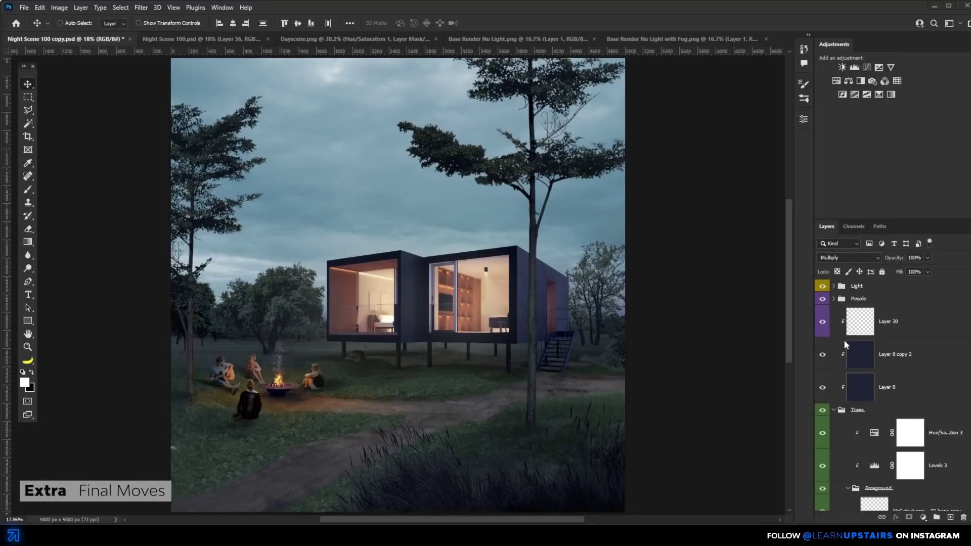
Step: Merge all visible layers into a new top layer with Ctrl+Alt+Shift+E and convert it to a smart object
{"action": "left_click", "coordinate": [868, 290]}
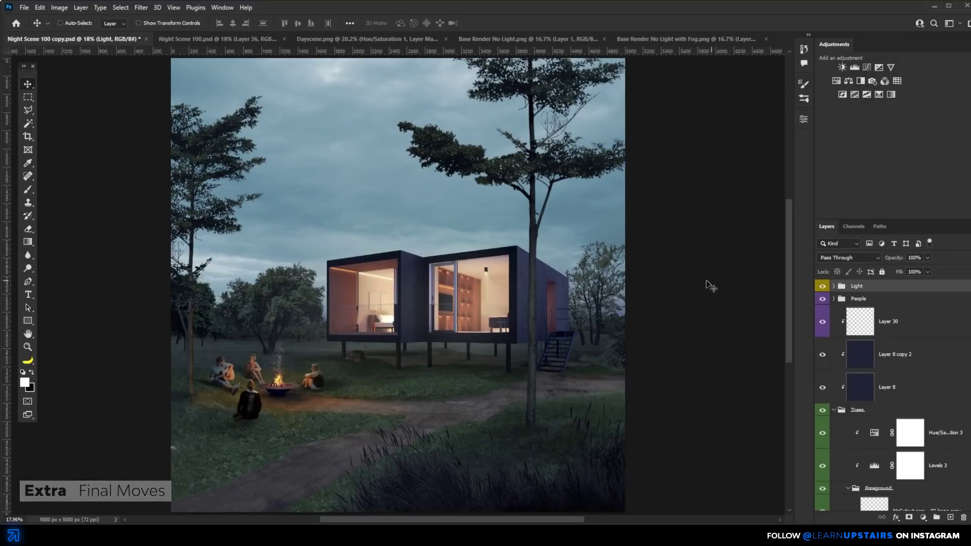
{"action": "key", "text": "ctrl+alt+shift+e"}
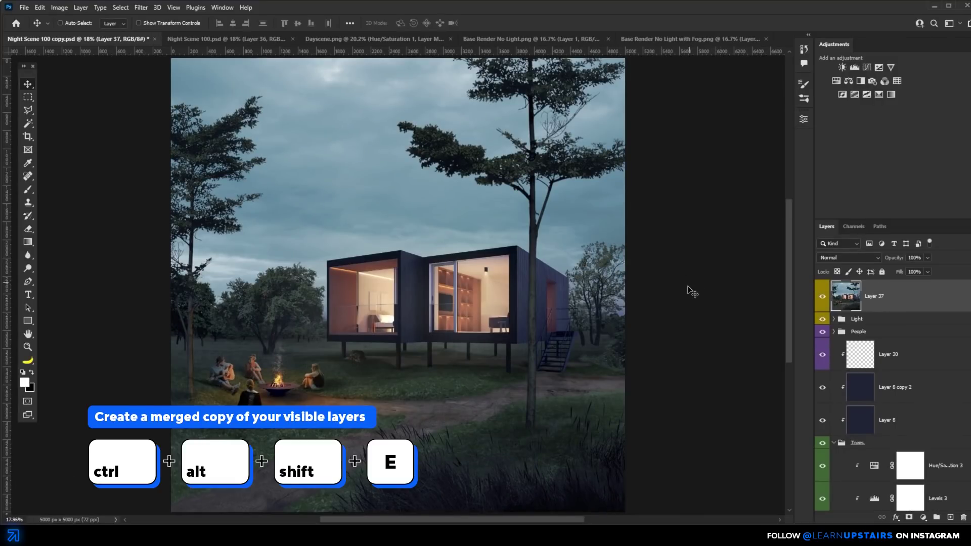
{"action": "right_click", "coordinate": [871, 296]}
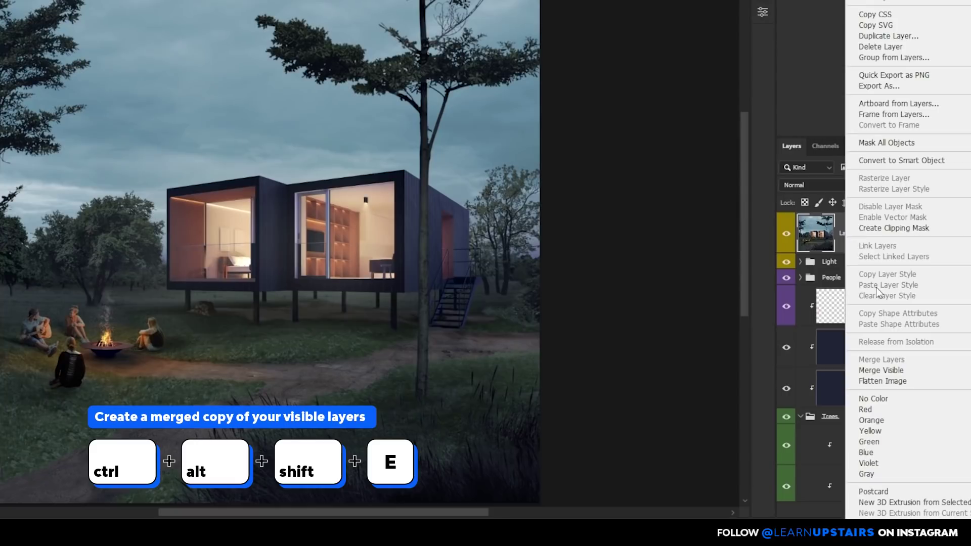
{"action": "left_click", "coordinate": [901, 160]}
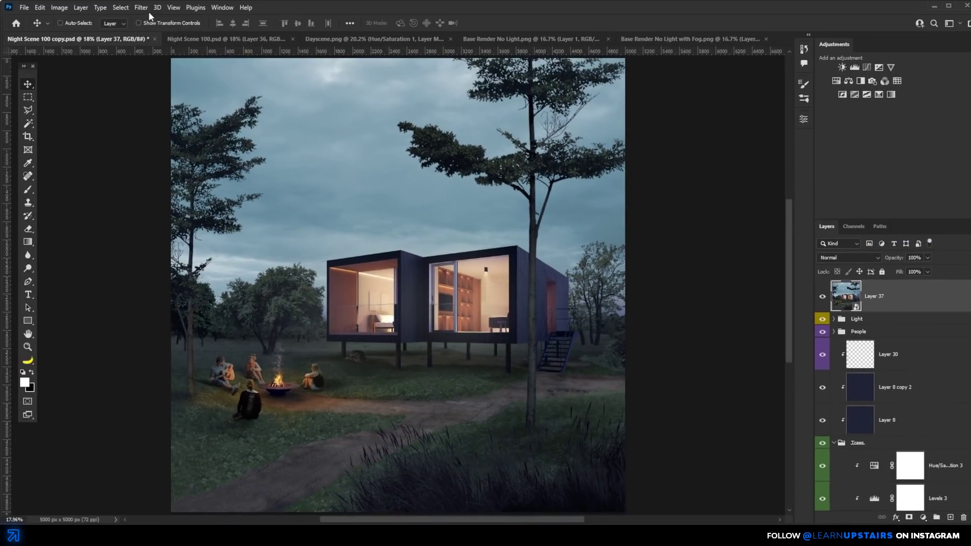
Step: Apply a Camera Raw Filter with lower highlights, lifted shadows, more texture and clarity, and HSL hue shifts
{"action": "left_click", "coordinate": [141, 7]}
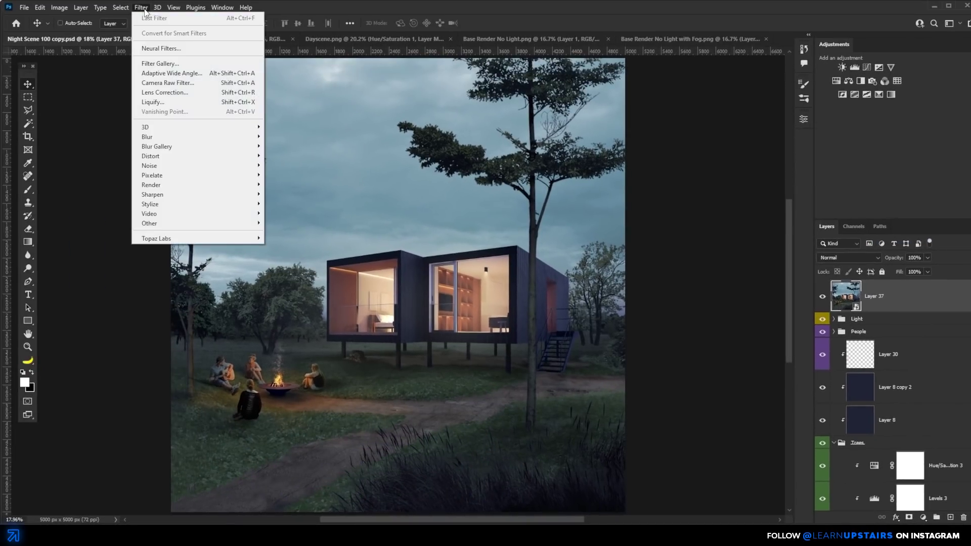
{"action": "left_click", "coordinate": [204, 83]}
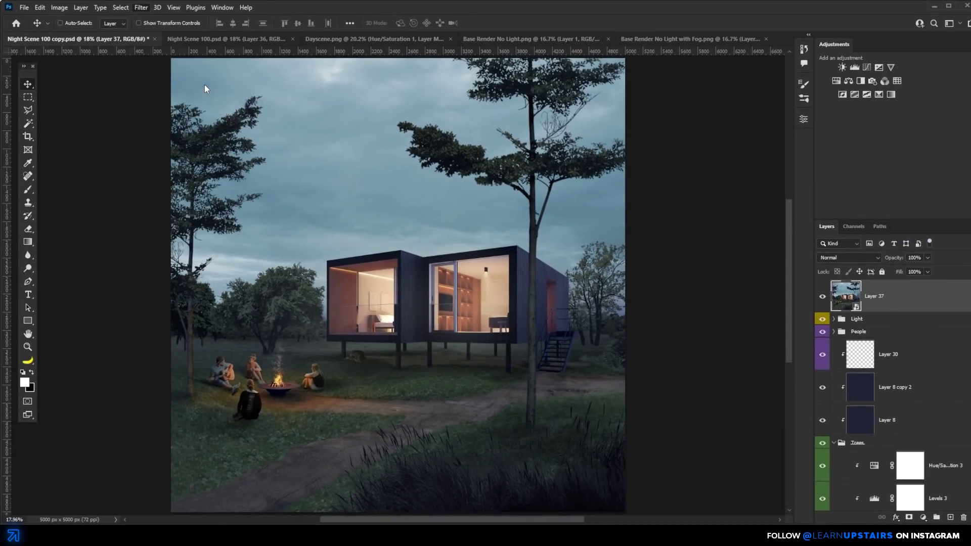
{"action": "left_click_drag", "start_coordinate": [679, 267], "coordinate": [688, 281]}
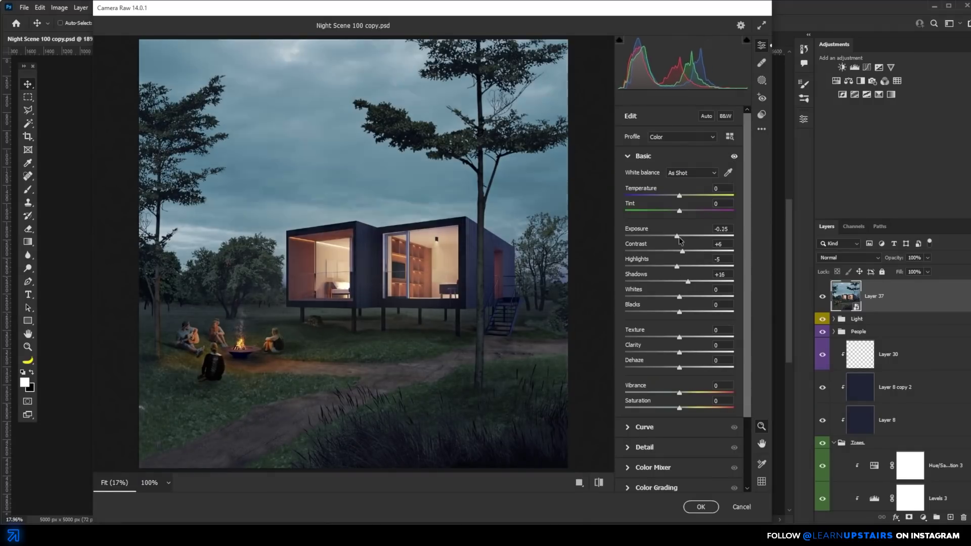
{"action": "left_click_drag", "start_coordinate": [679, 337], "coordinate": [652, 368]}
{"action": "left_click", "coordinate": [653, 467]}
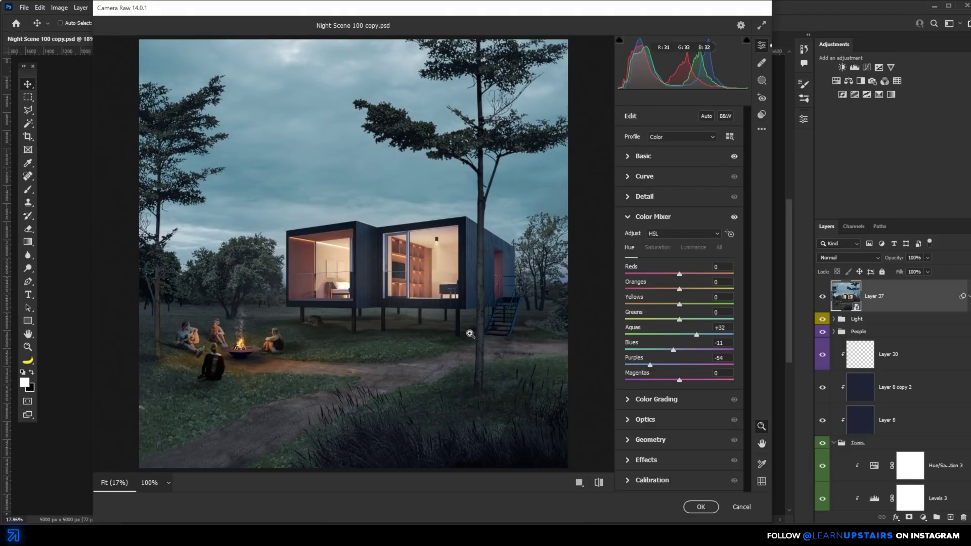
{"action": "left_click", "coordinate": [700, 507]}
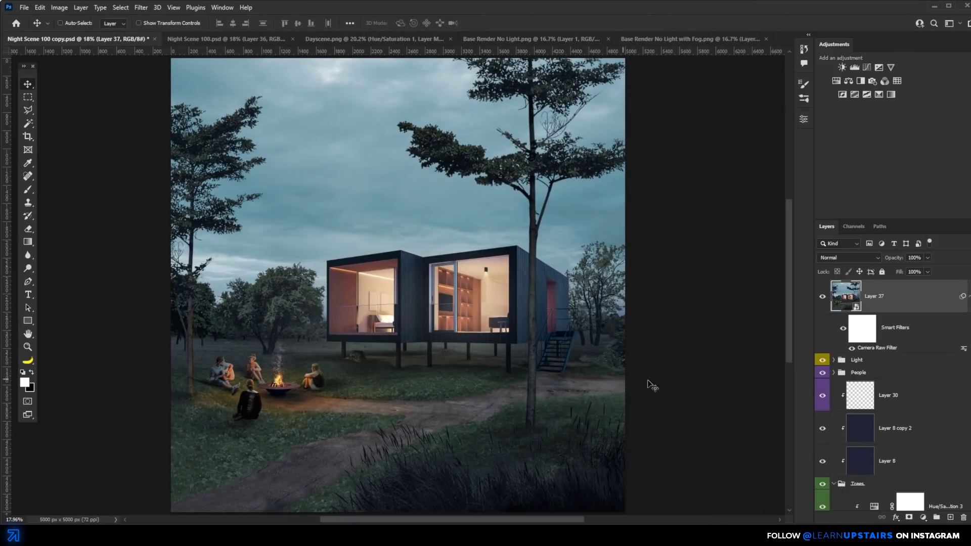
Step: Add a Color Balance adjustment layer with its shadows set to Yellow/Blue +5
{"action": "left_click_drag", "start_coordinate": [839, 221], "coordinate": [837, 122]}
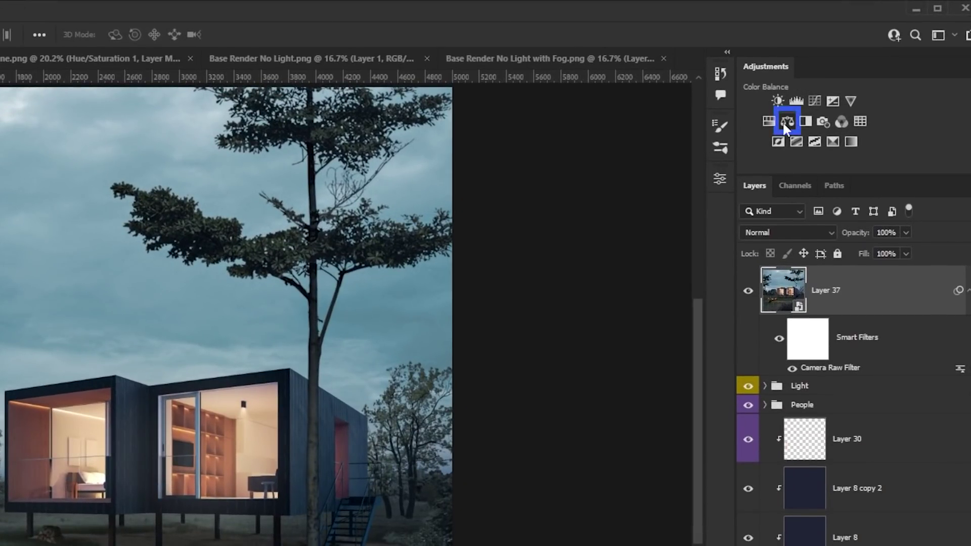
{"action": "left_click", "coordinate": [785, 125]}
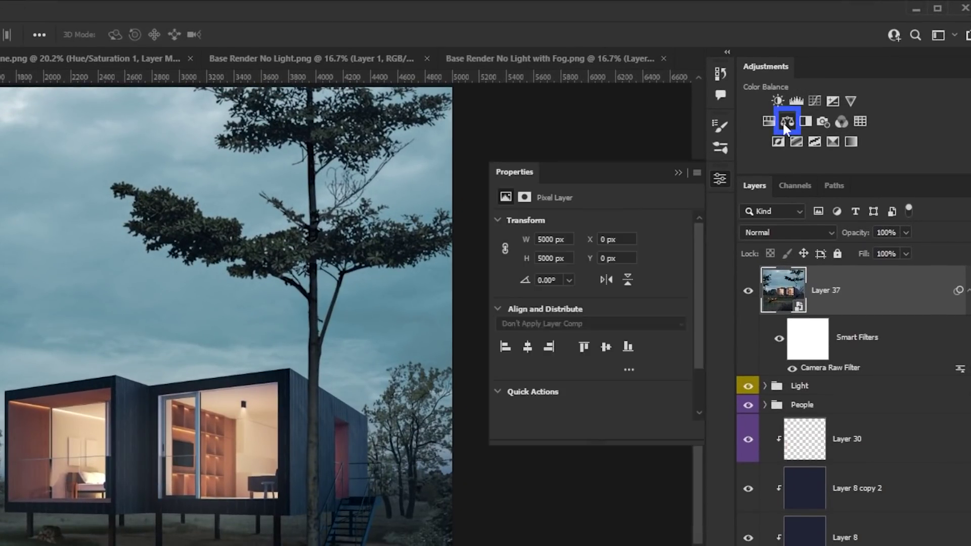
{"action": "left_click", "coordinate": [588, 224]}
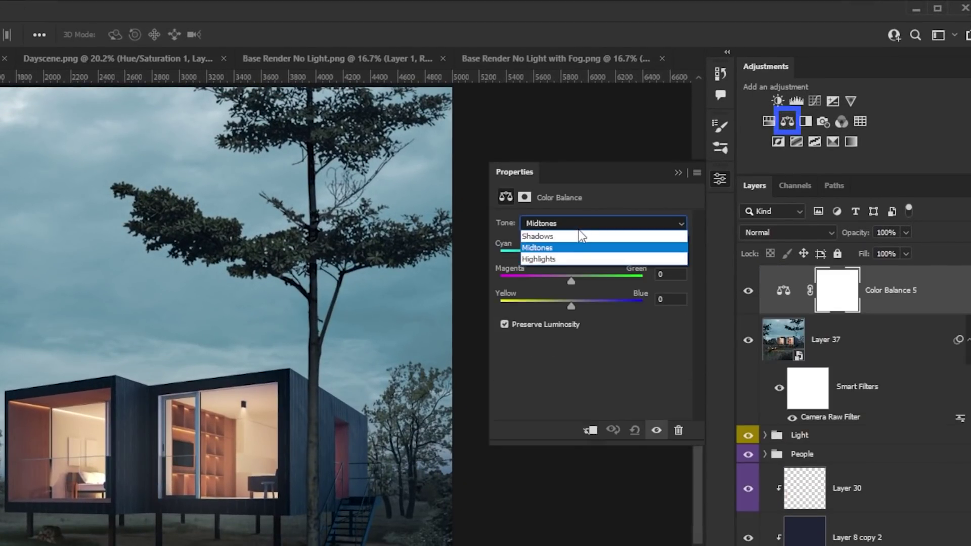
{"action": "left_click", "coordinate": [579, 235]}
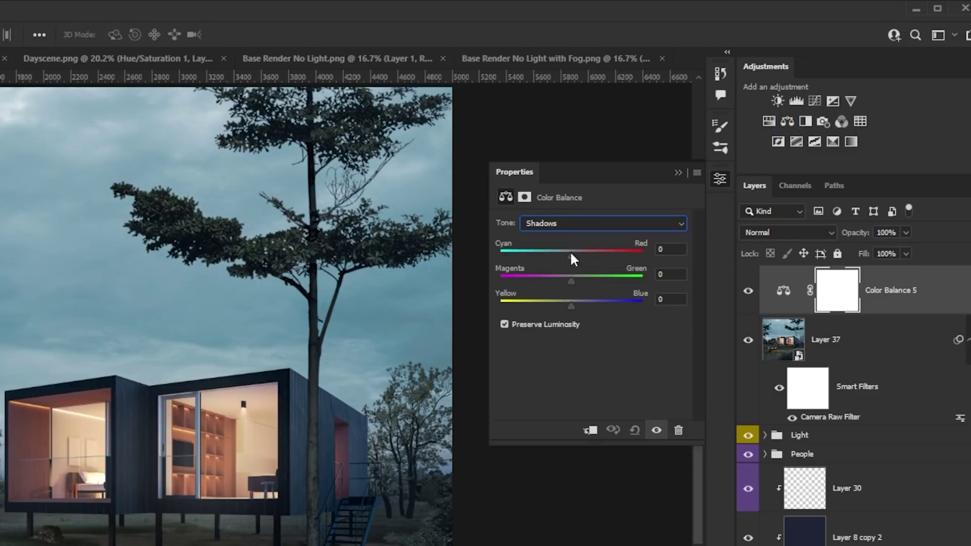
{"action": "left_click_drag", "start_coordinate": [571, 254], "coordinate": [571, 256]}
{"action": "left_click_drag", "start_coordinate": [572, 306], "coordinate": [574, 306]}
Step: Set the Color Balance highlights to Cyan/Red +5 and Yellow/Blue -5
{"action": "left_click", "coordinate": [576, 223]}
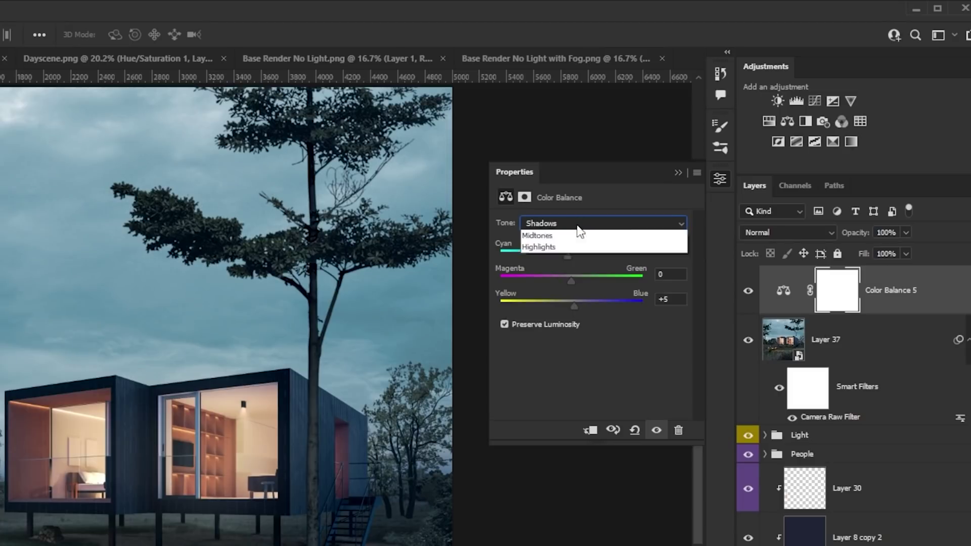
{"action": "left_click", "coordinate": [562, 257]}
{"action": "left_click_drag", "start_coordinate": [571, 252], "coordinate": [574, 253]}
{"action": "left_click_drag", "start_coordinate": [571, 306], "coordinate": [567, 307]}
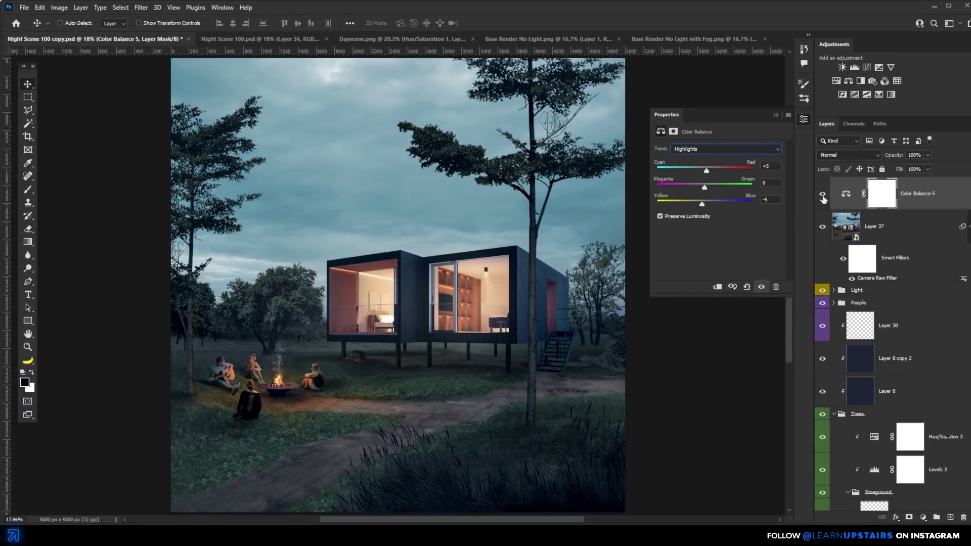
Step: Toggle the Color Balance layer off and on to compare, then close its properties
{"action": "left_click", "coordinate": [748, 290]}
{"action": "left_click", "coordinate": [822, 194]}
{"action": "left_click", "coordinate": [822, 195]}
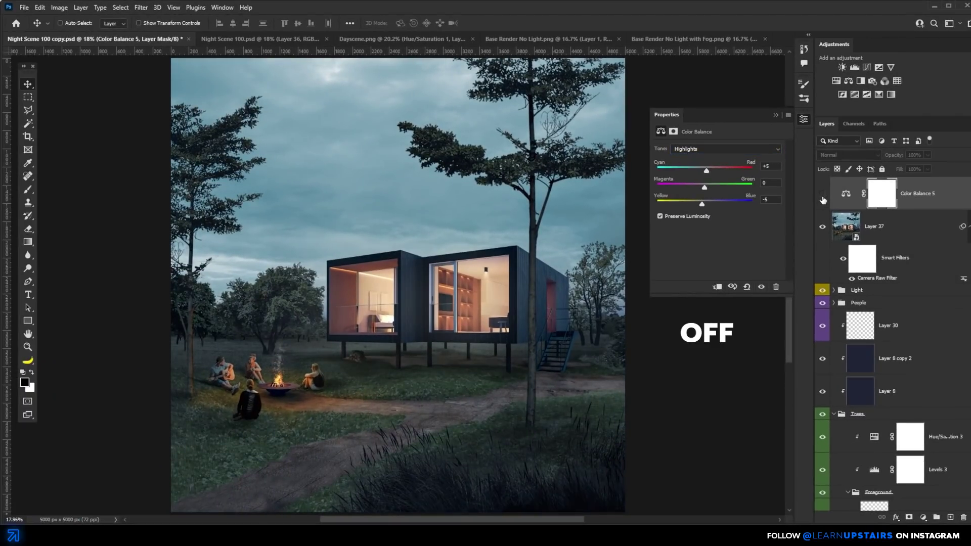
{"action": "left_click", "coordinate": [822, 196]}
{"action": "left_click", "coordinate": [775, 115]}
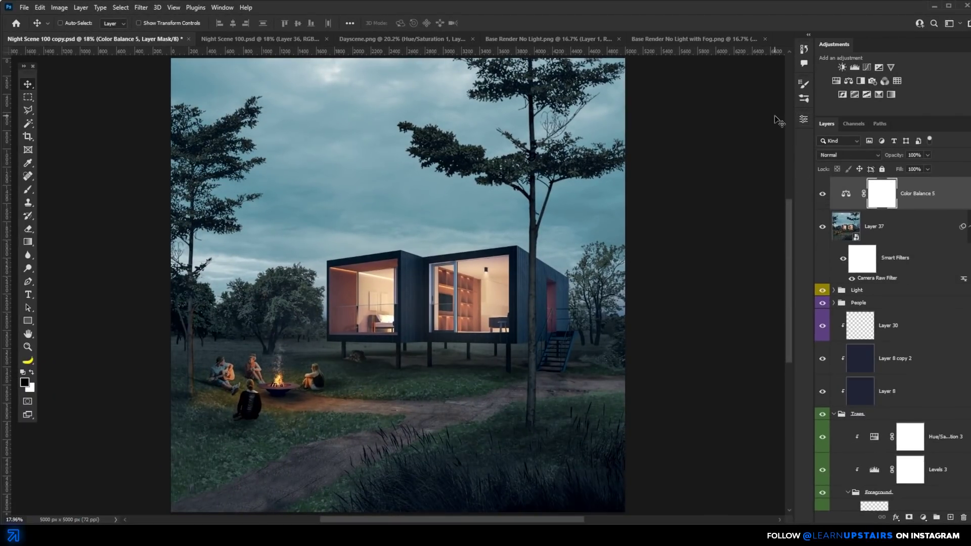